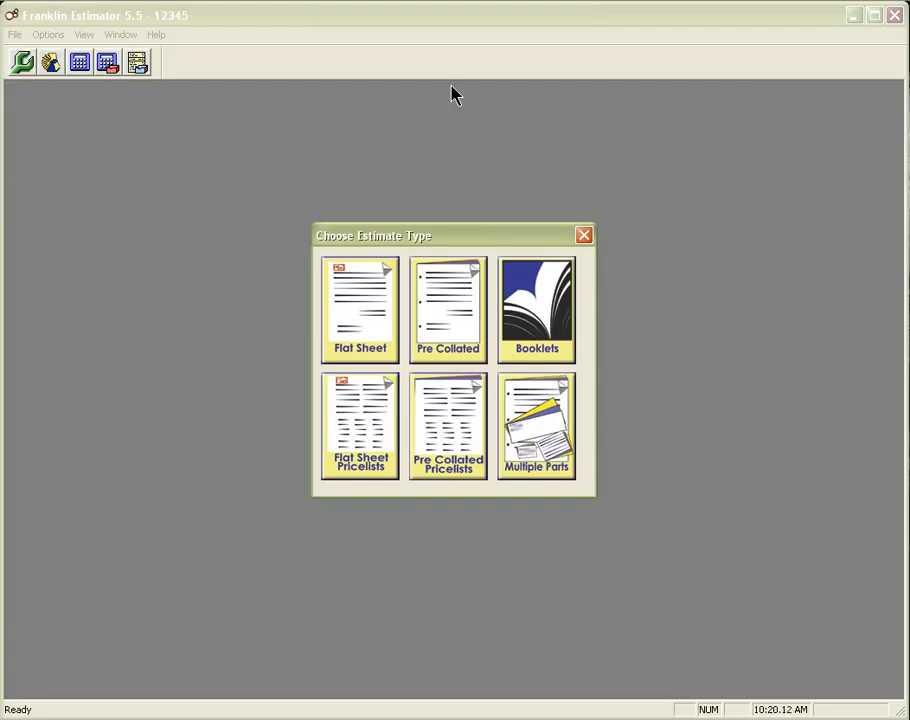
Create a Multiple Parts estimate and set its overall description to "Business Package"
click(546, 401)
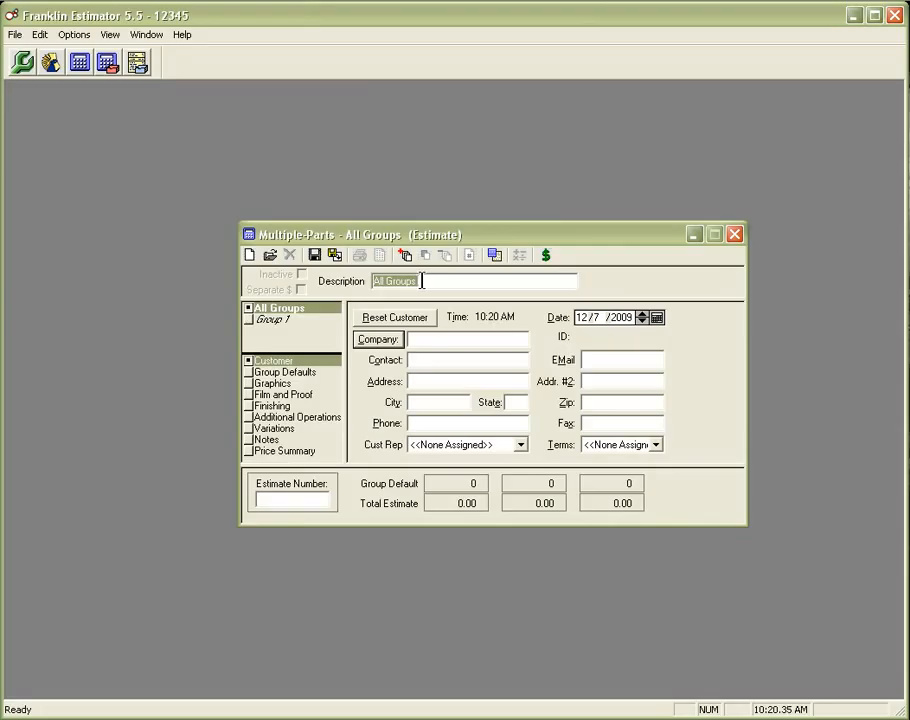
text(Busi)
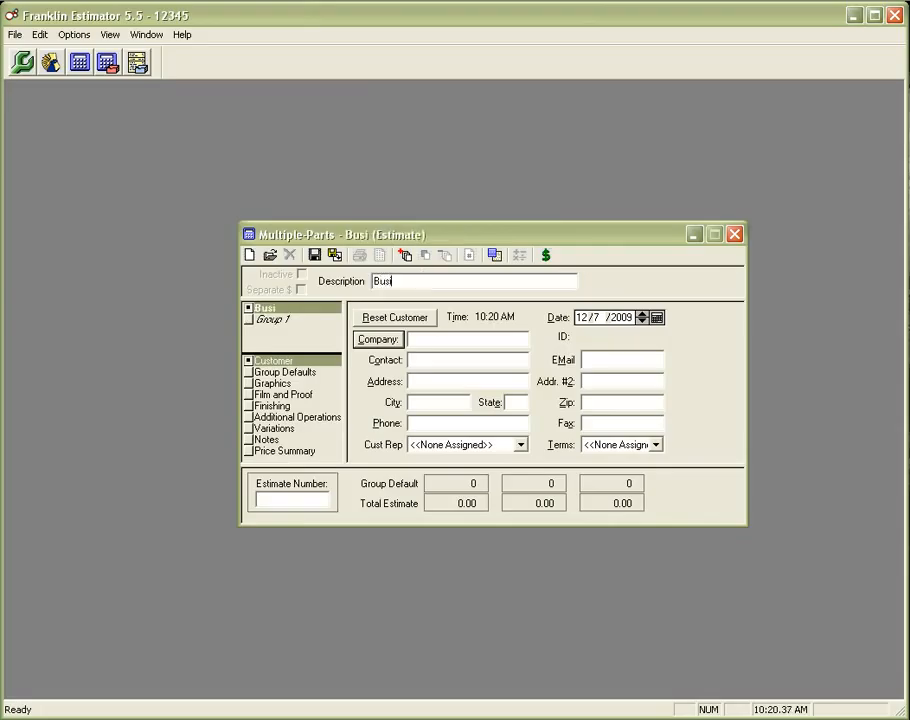
text(ness)
text( Paga)
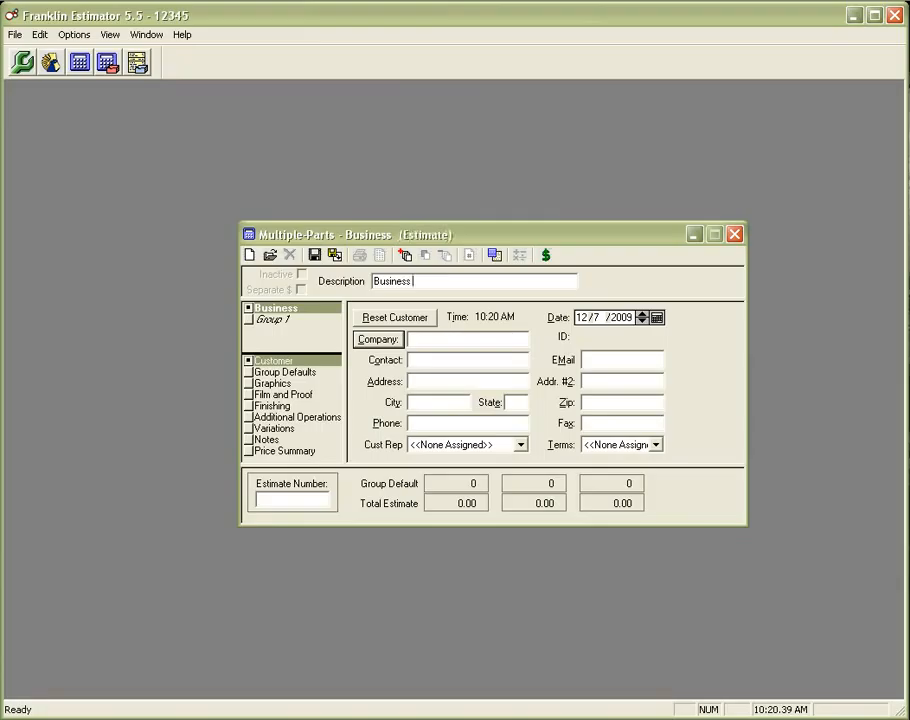
key(BackSpace)
key(BackSpace)
text(ckage)
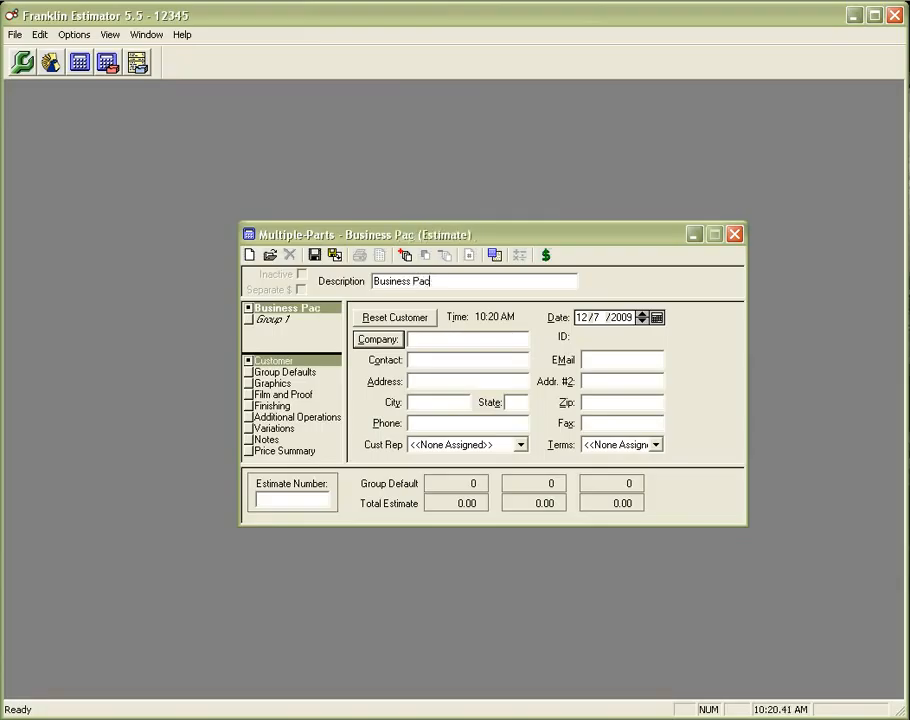
Assign Knead-a-Massage from the customer list as the estimate's company
click(378, 340)
click(352, 322)
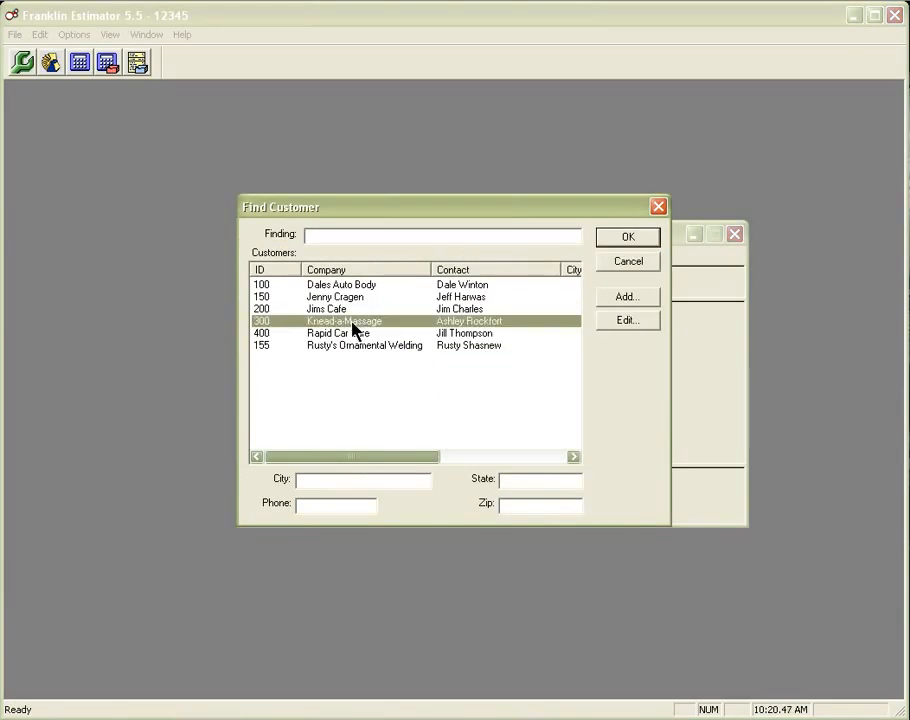
double_click(352, 322)
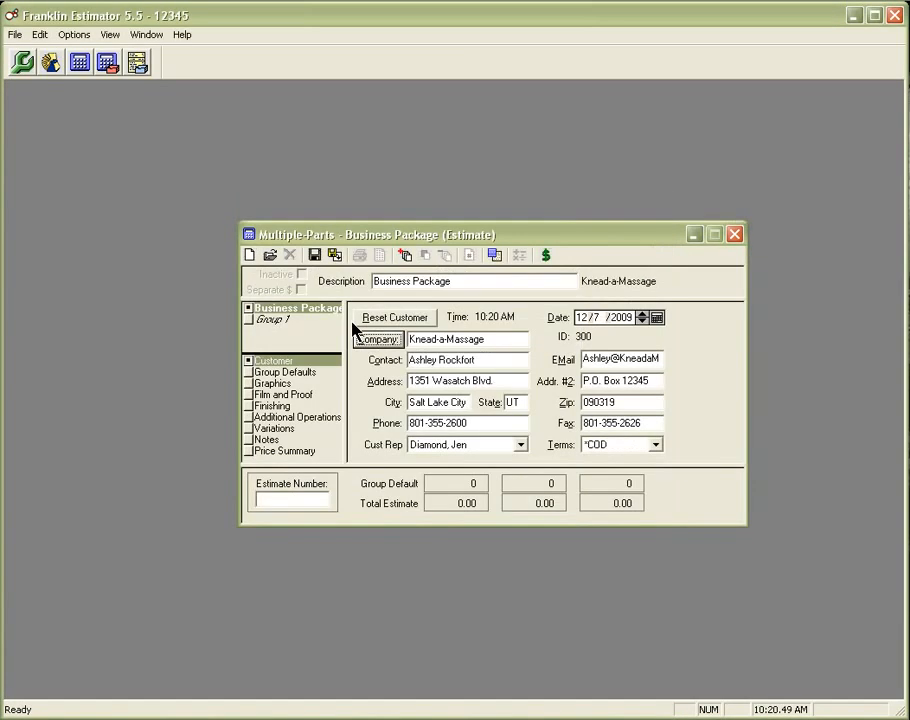
Rename the estimate's first group as "Letterhead"
click(282, 322)
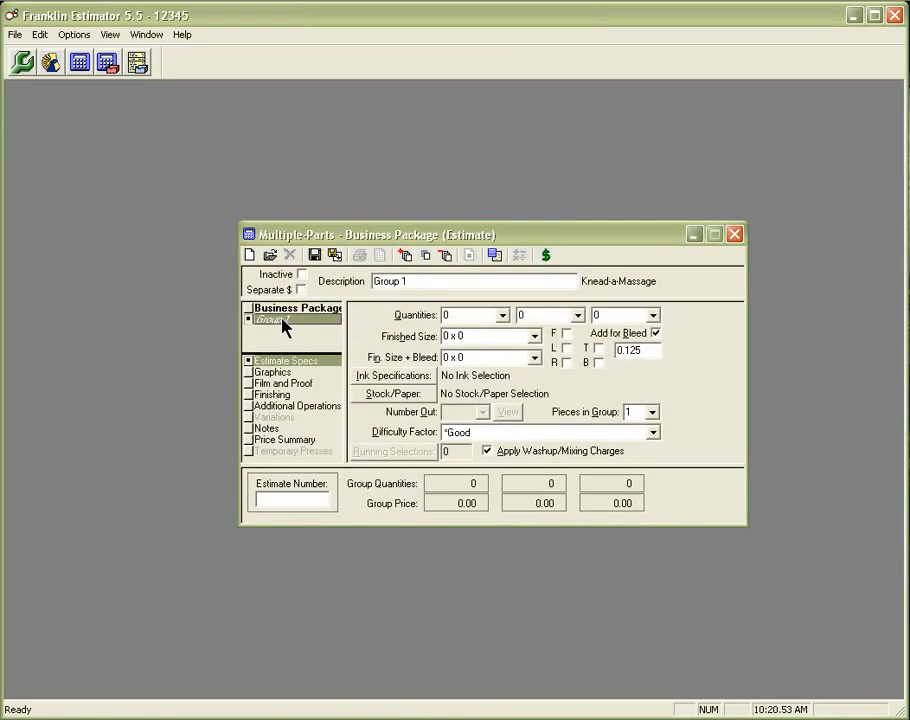
click(466, 281)
drag(466, 281, 357, 287)
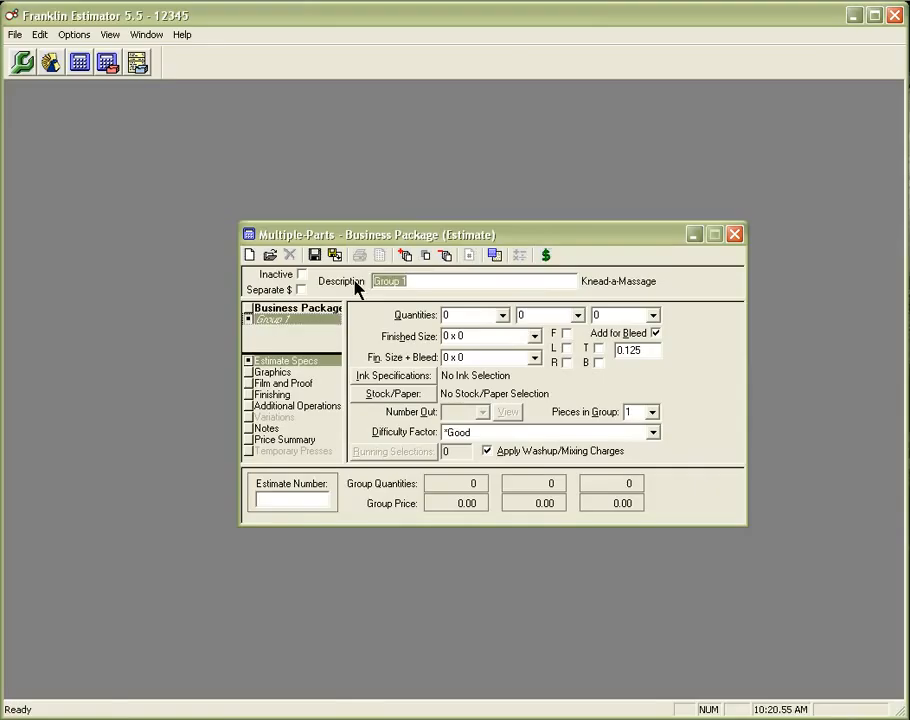
text(Letterhead)
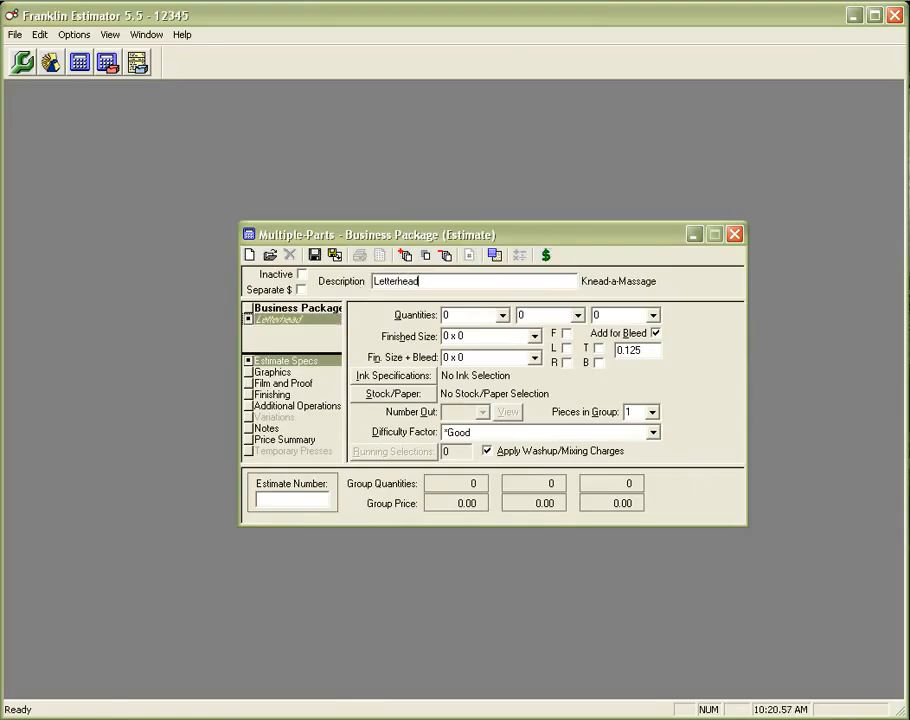
Set the Letterhead quantities to 600, 1000 and 2000 and its finished size to 8.5 x 11
click(503, 316)
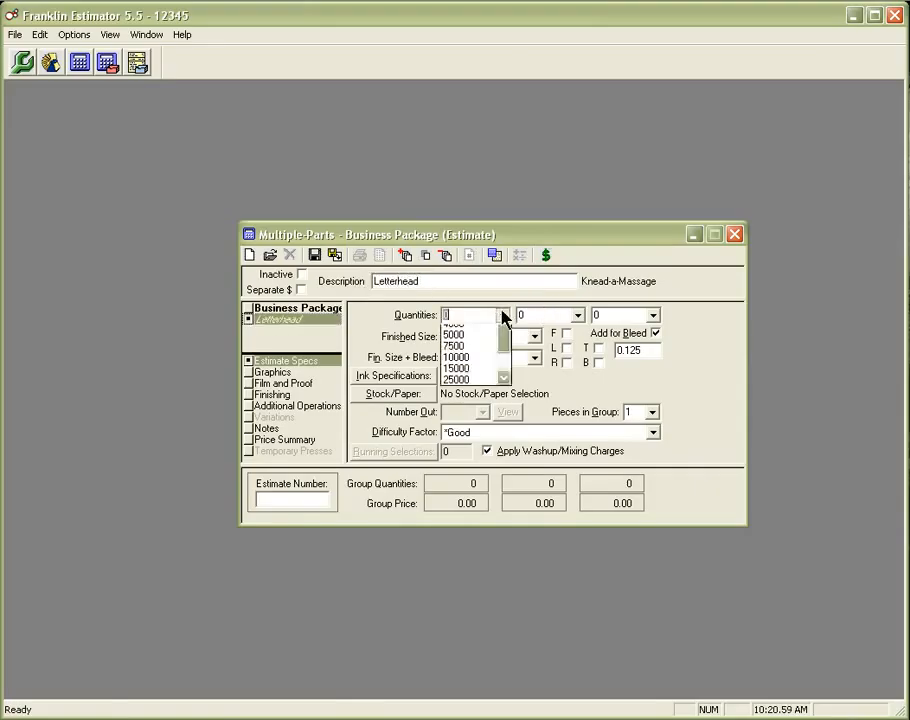
click(475, 399)
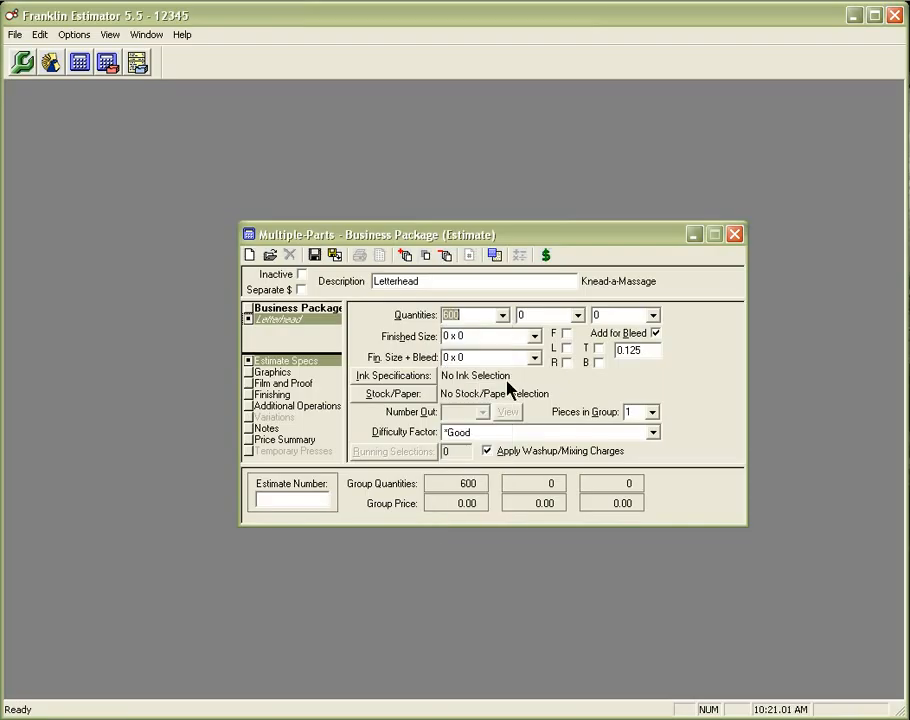
click(577, 316)
click(558, 421)
click(656, 316)
click(655, 317)
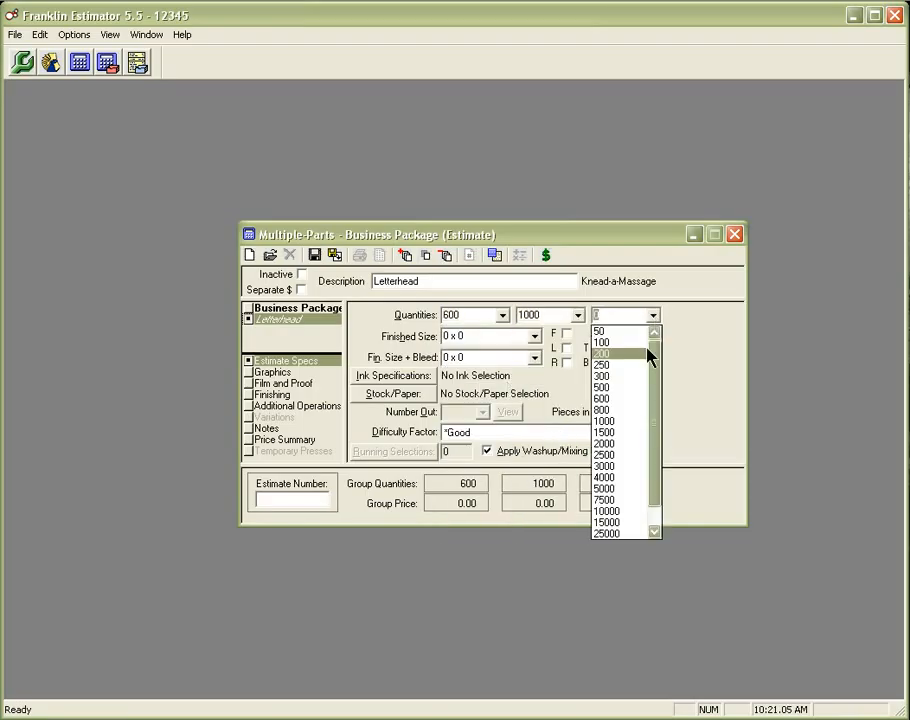
click(627, 452)
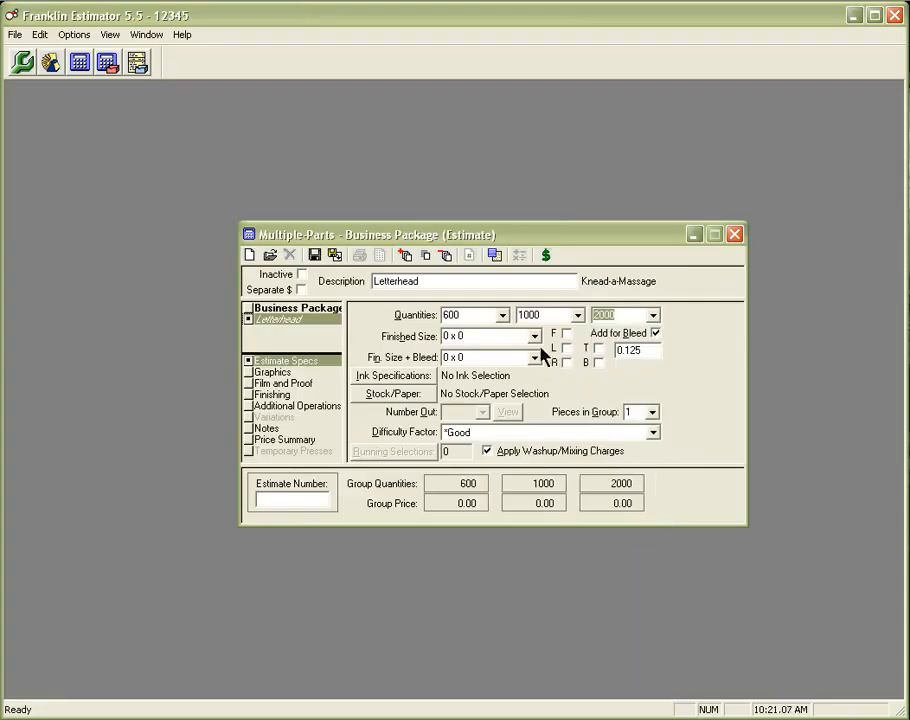
click(535, 337)
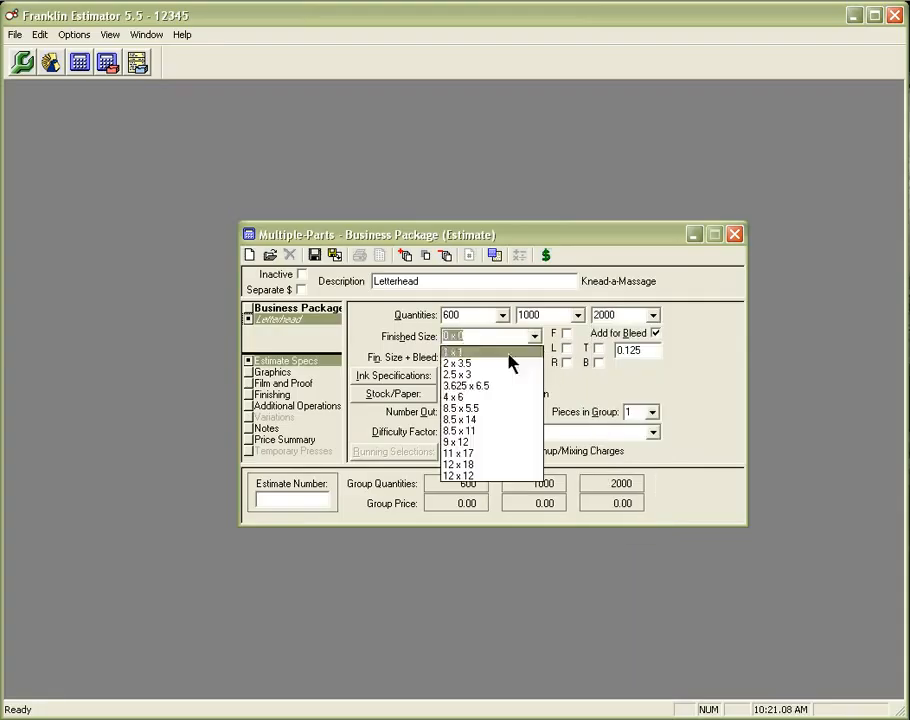
click(487, 431)
Choose the 2/0 Std.Colors ink group for the Letterhead and describe its first front ink as "PMS 185"
click(393, 375)
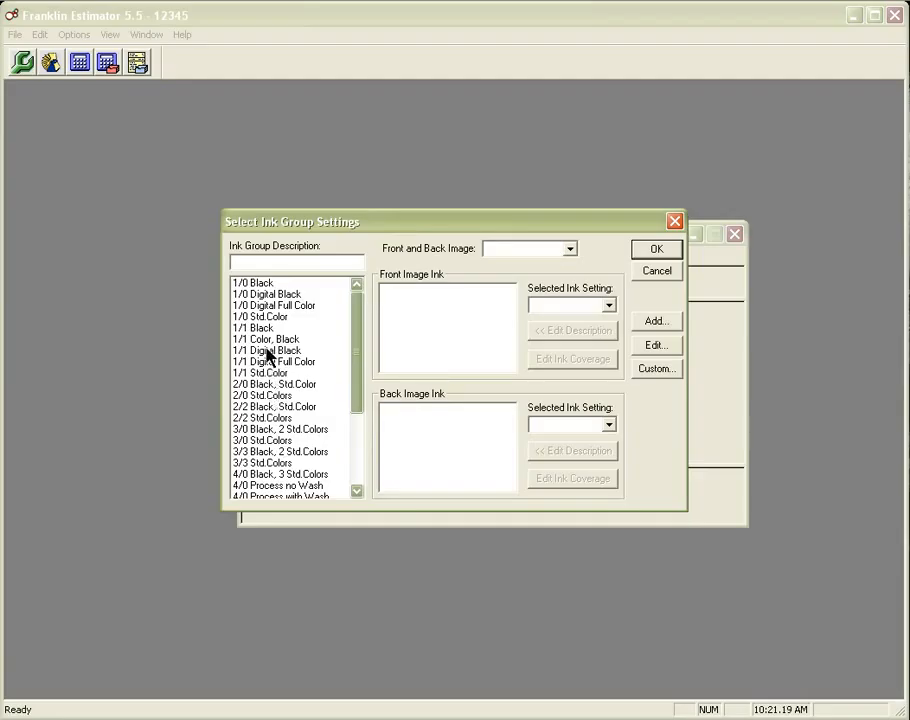
click(278, 396)
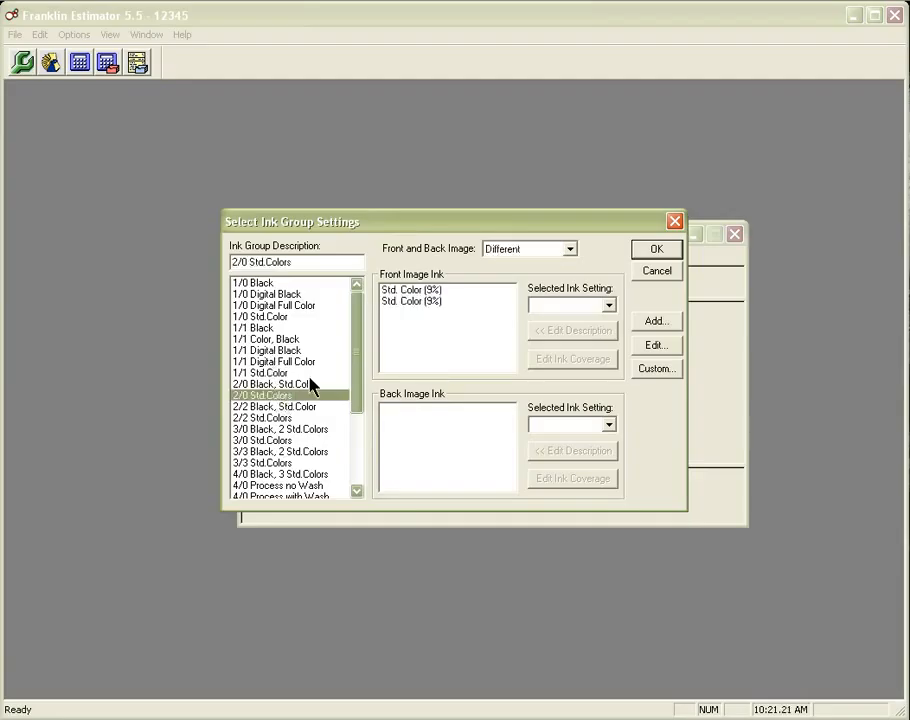
click(430, 290)
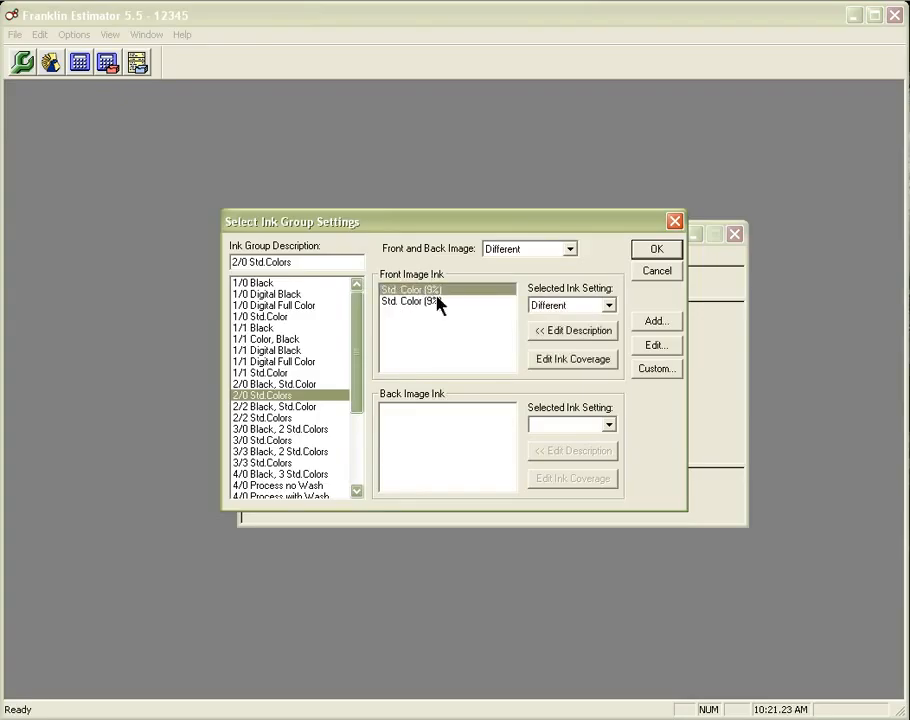
click(563, 332)
text(PMS)
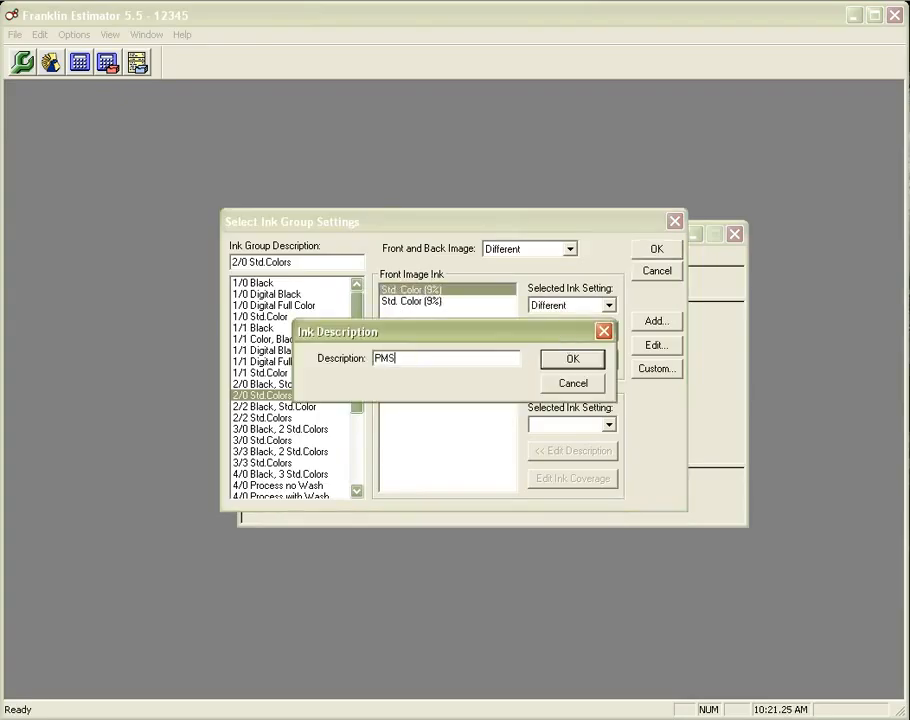
text( 185)
click(575, 358)
Describe the second front ink as "Reflex Blue" and accept the ink group settings
click(407, 301)
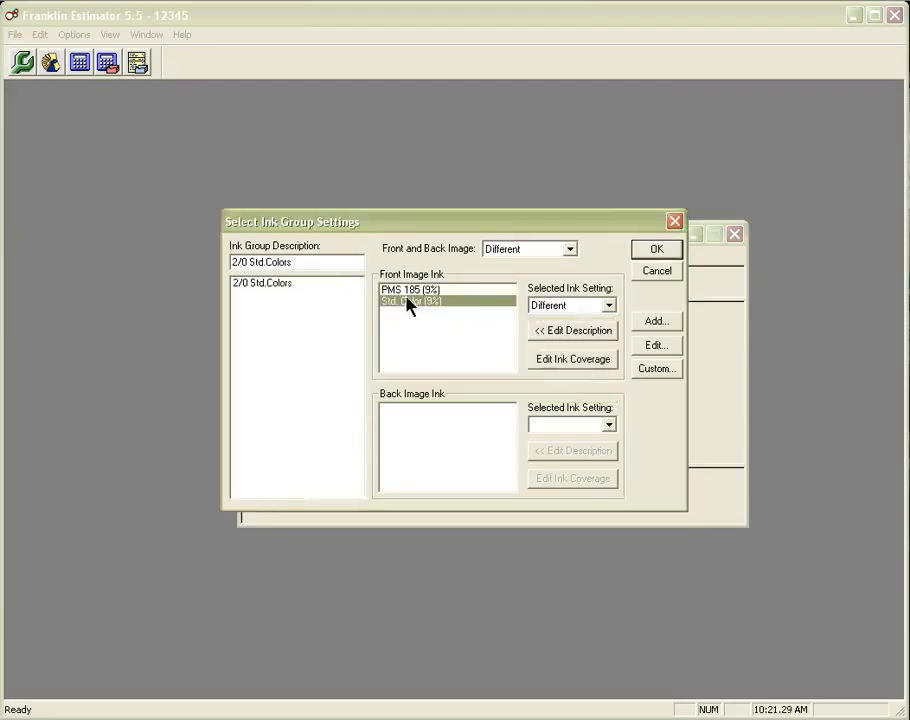
click(563, 336)
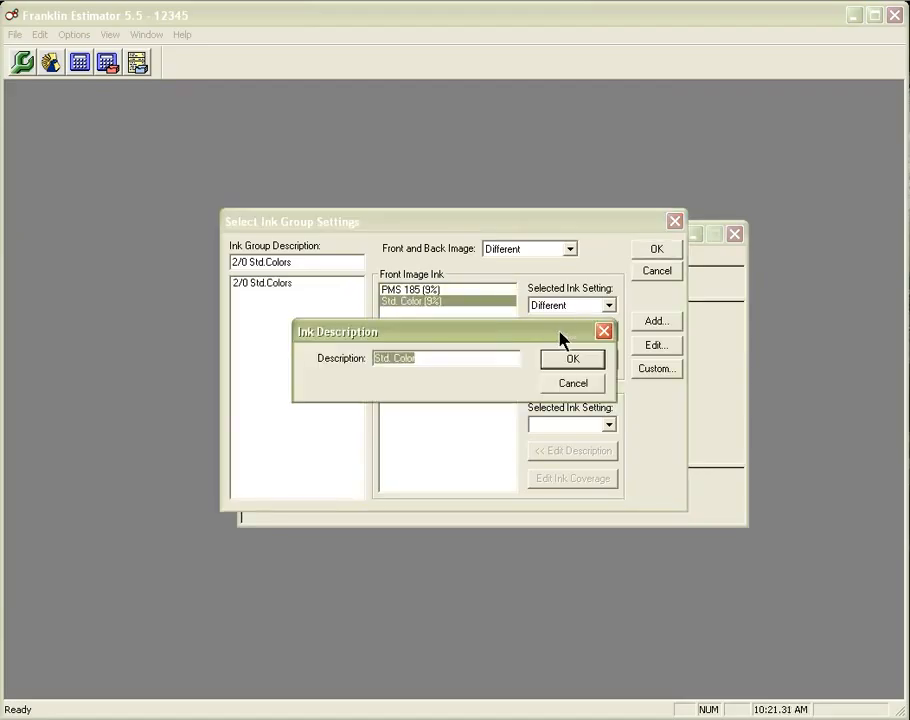
text(Re)
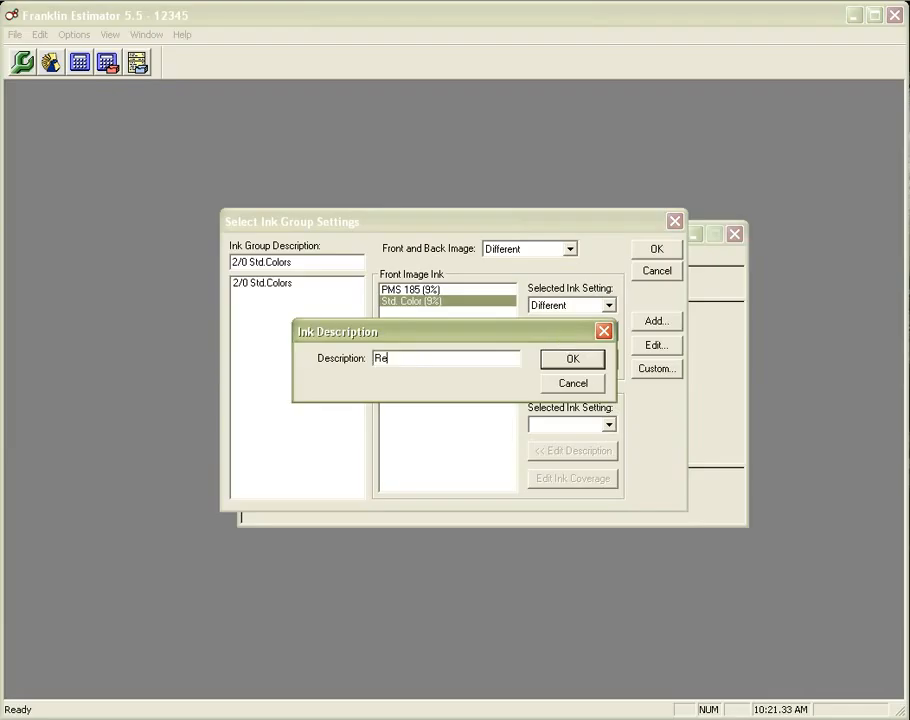
text(ffle)
click(589, 361)
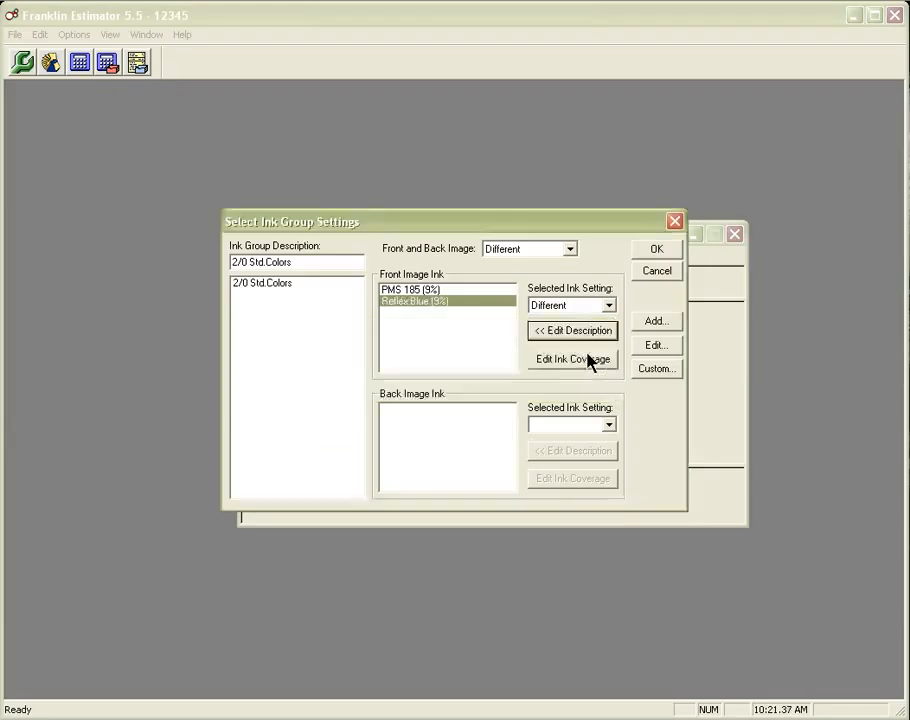
click(648, 252)
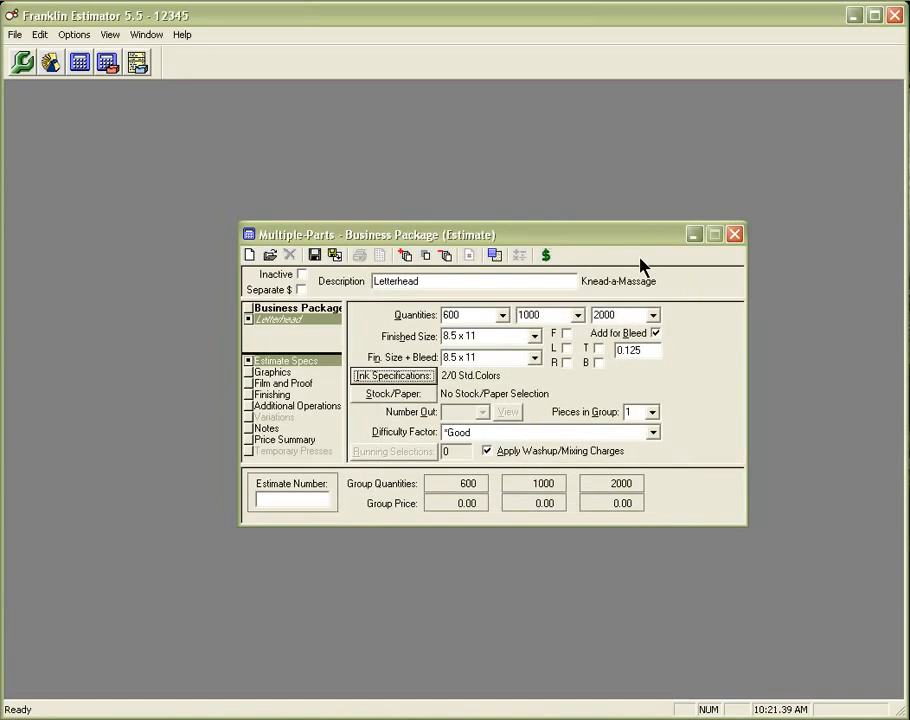
Filter the stock by size 8.5 x 11 and assign Bond (Normal) as the Letterhead paper
click(419, 395)
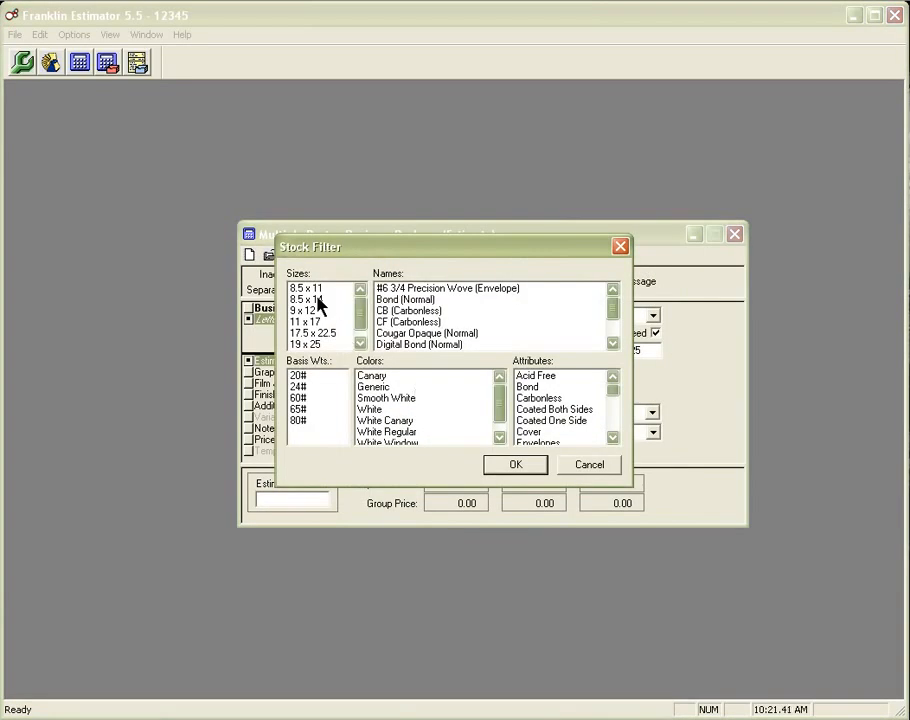
click(308, 289)
click(512, 466)
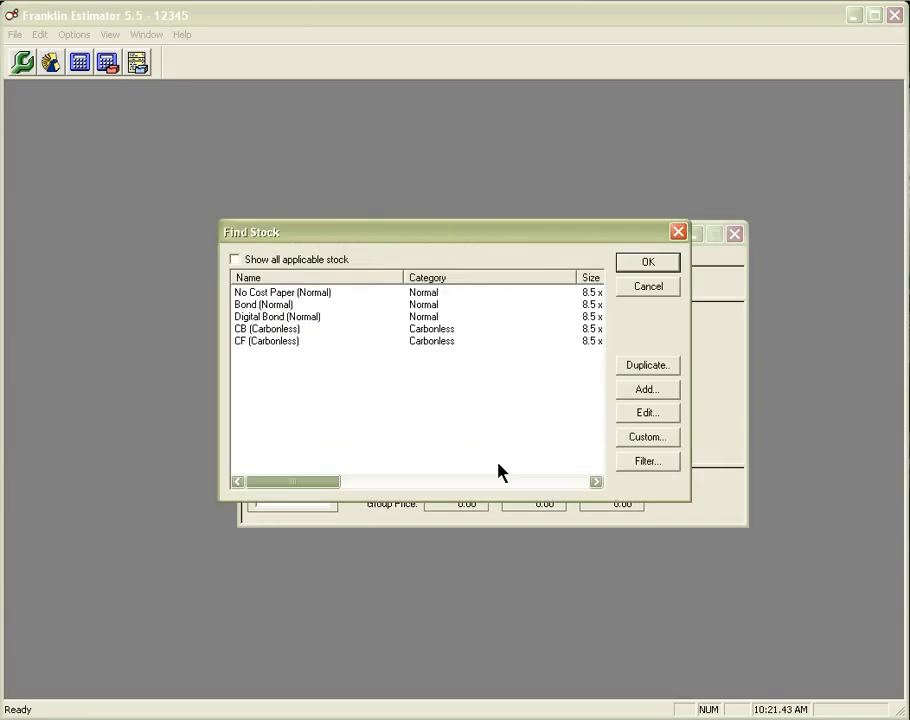
click(290, 306)
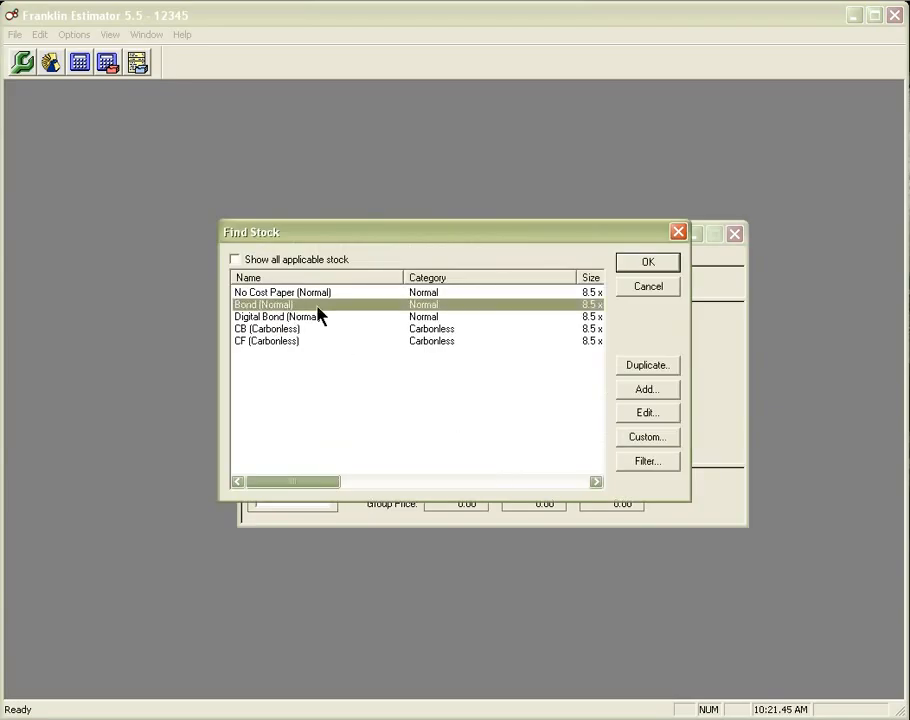
click(624, 270)
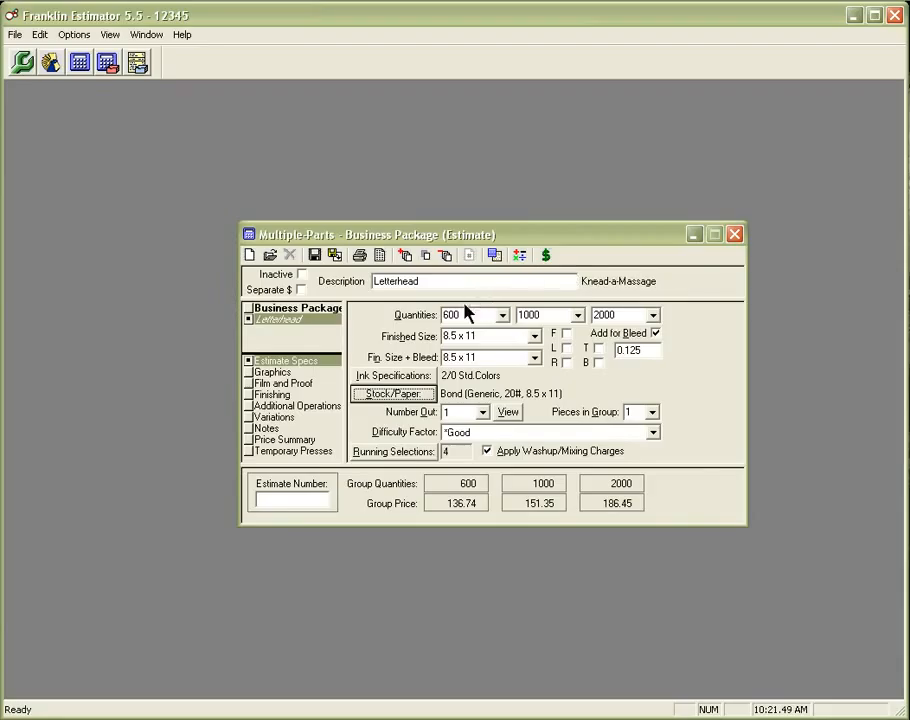
Review the Letterhead's running selections and lock the press choice for the 600 and 1000 quantities
click(392, 452)
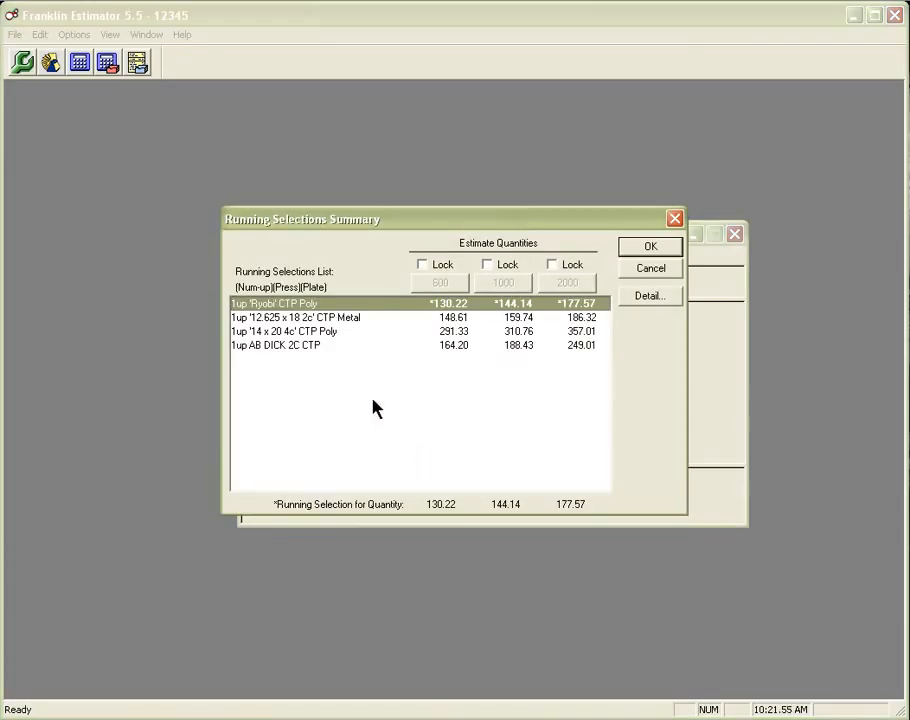
click(423, 264)
click(488, 265)
click(622, 252)
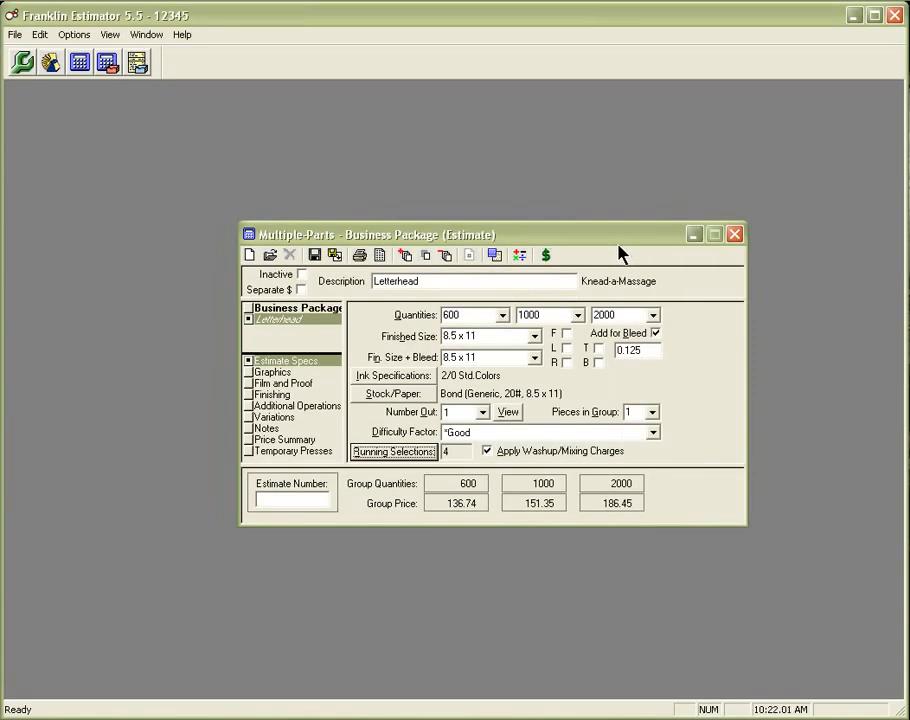
Add a second group to the estimate and name it "Business Cards"
click(406, 256)
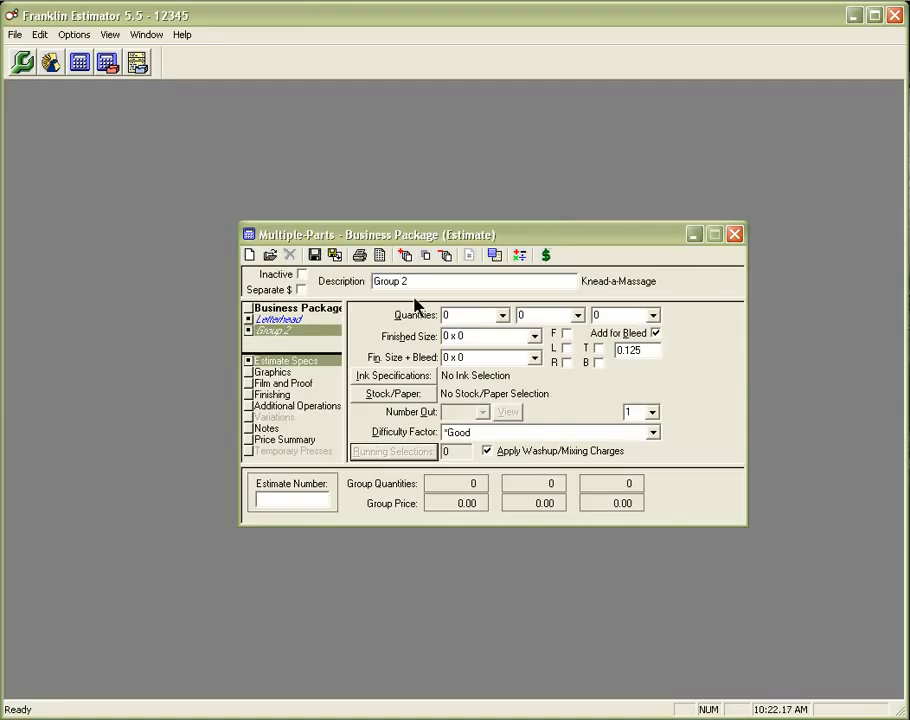
drag(449, 286, 339, 288)
text(Busines)
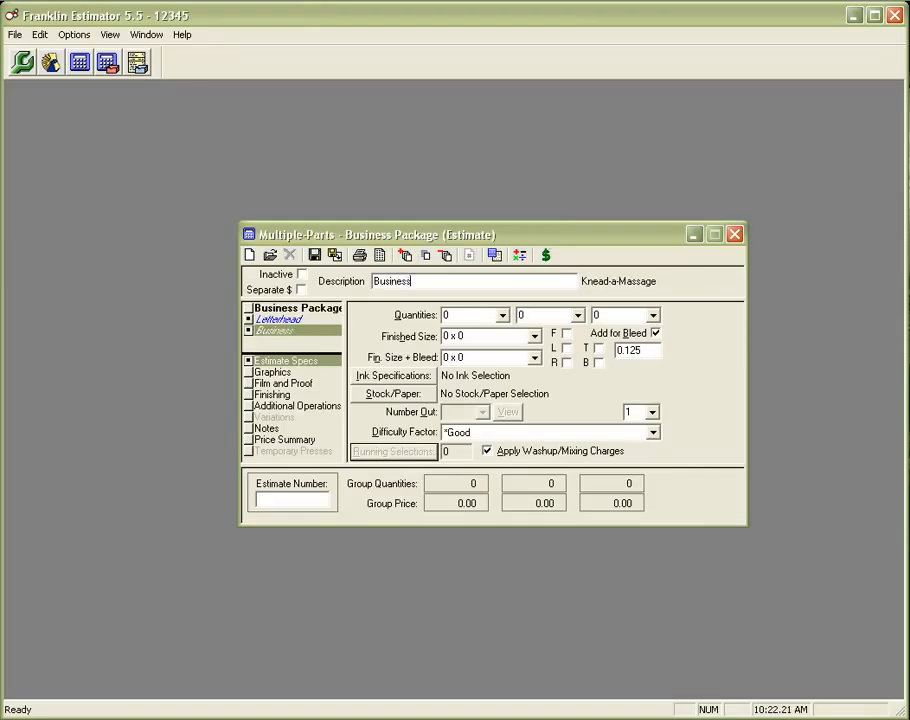
text(s)
text( Crads)
key(BackSpace)
key(BackSpace)
key(BackSpace)
text(ards)
Set the Business Cards quantities to 2500, 5000 and 10000 and the finished size to 2 x 3.5
click(507, 315)
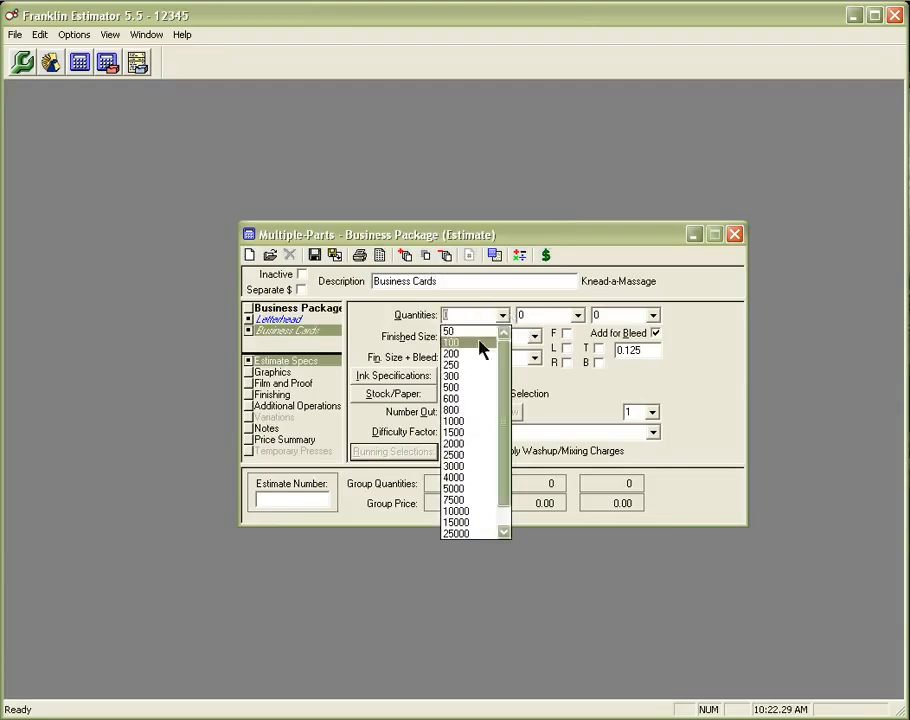
click(455, 455)
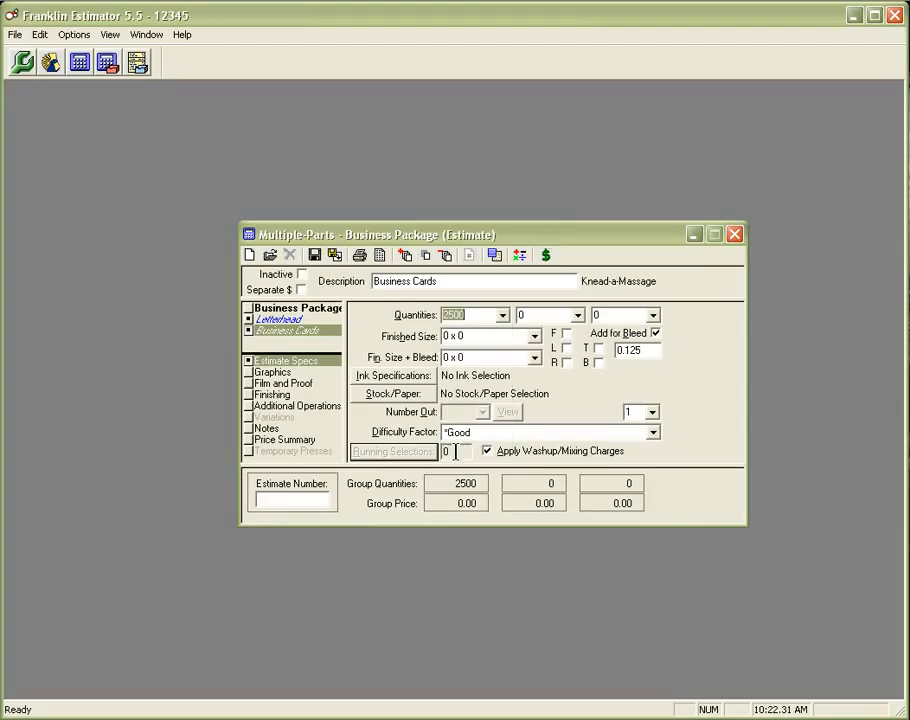
click(576, 316)
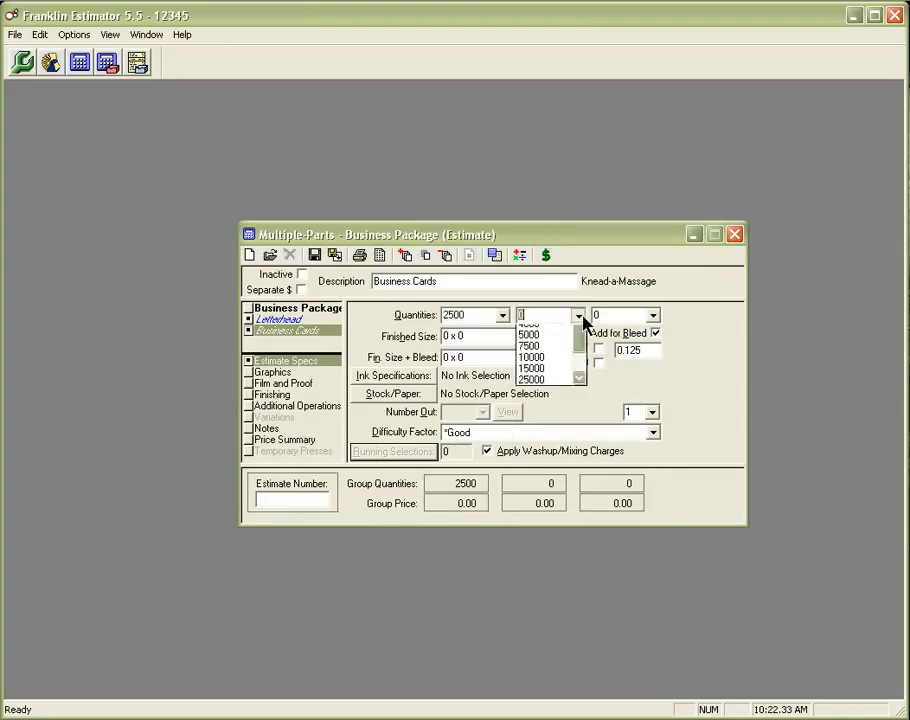
click(531, 492)
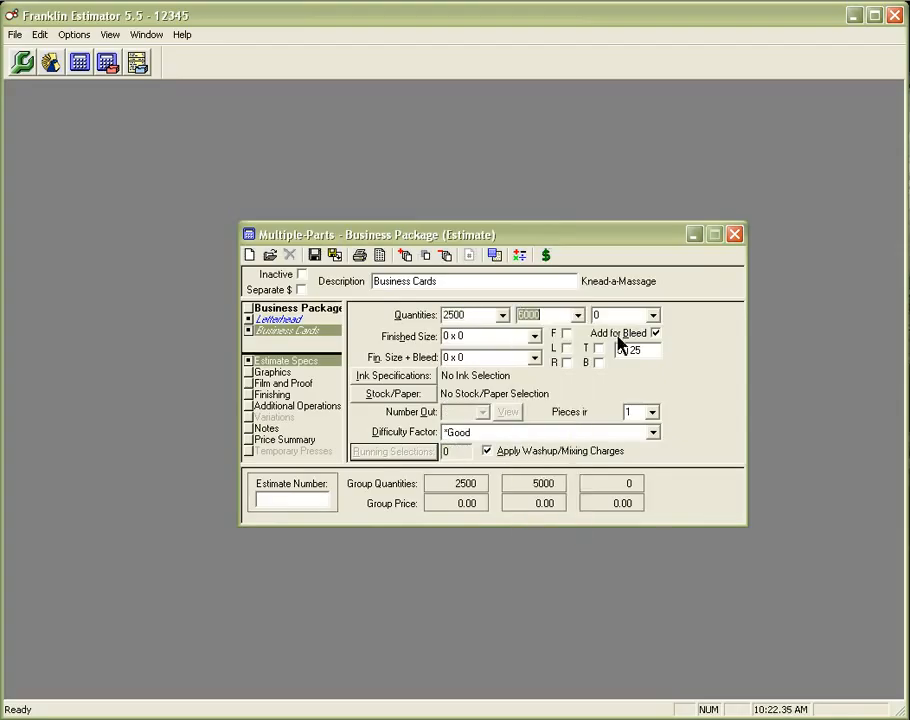
click(653, 316)
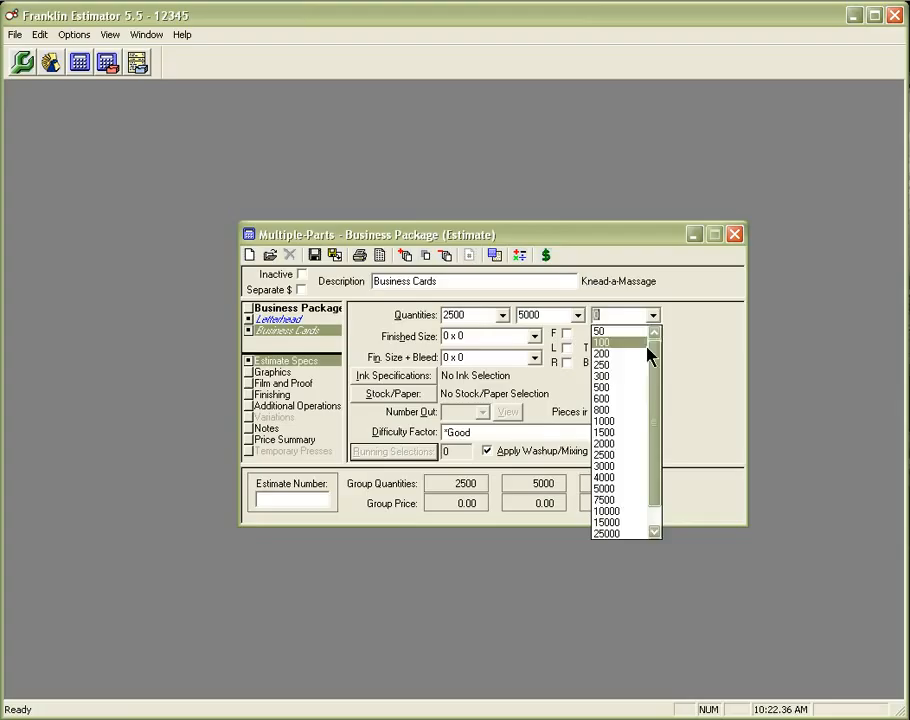
click(607, 512)
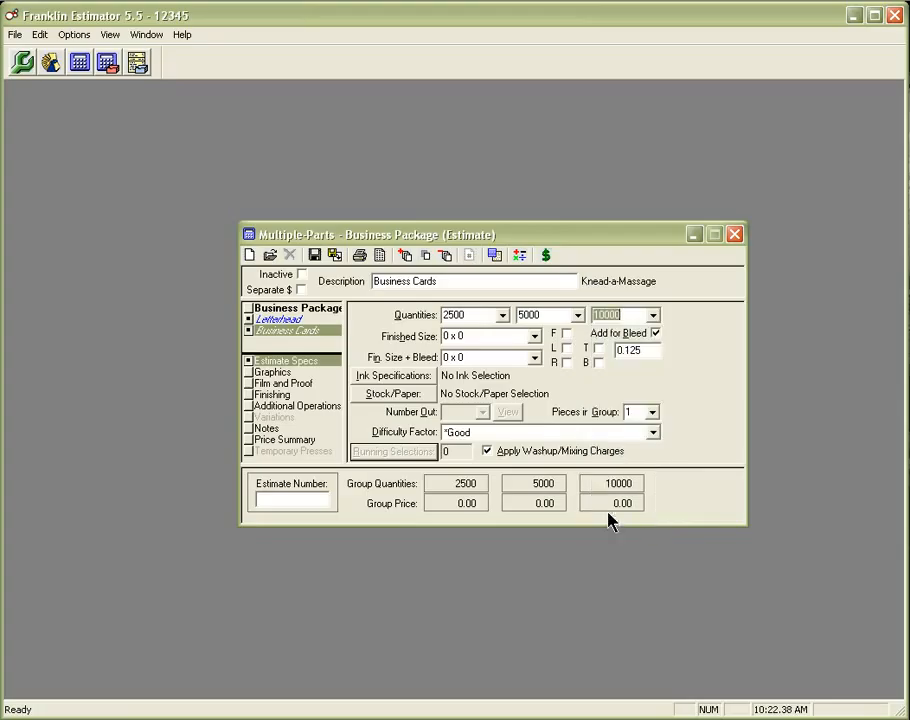
click(535, 336)
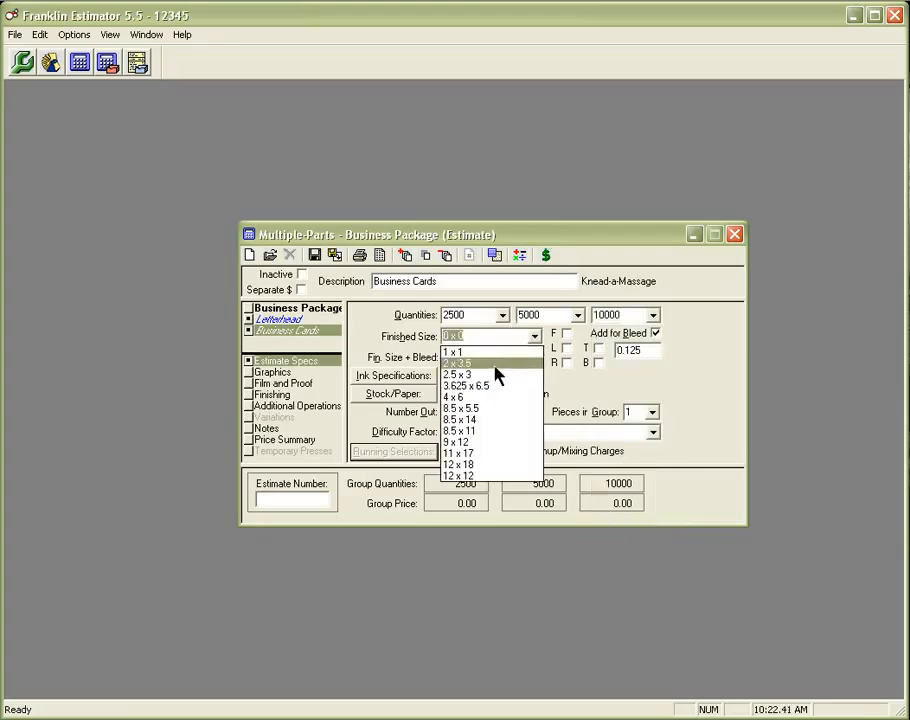
click(500, 363)
Assign the 4/0 Process no Wash ink group to the Business Cards
click(400, 376)
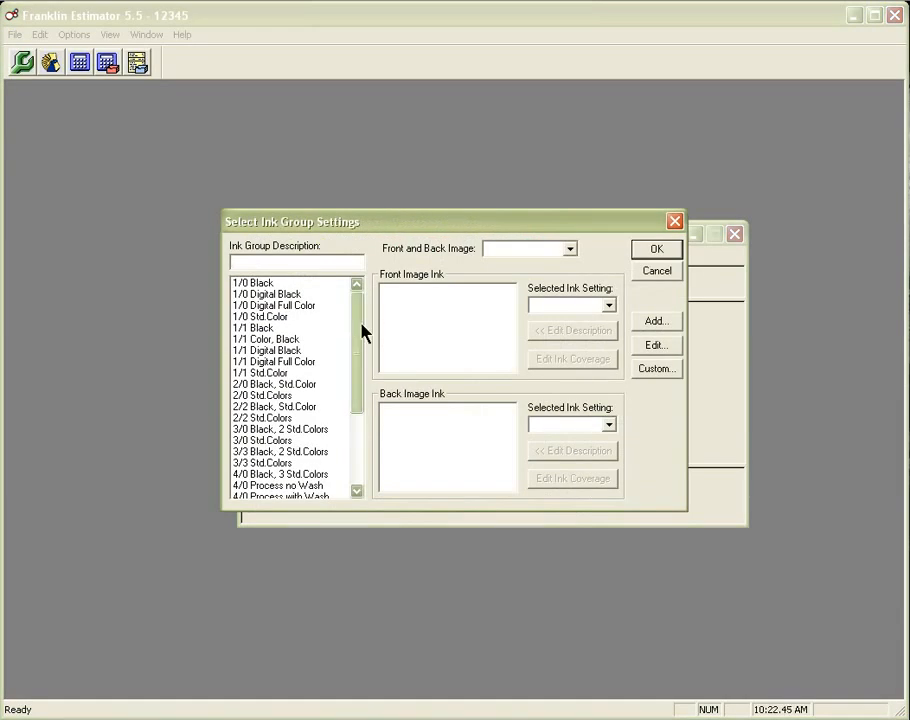
click(356, 491)
click(356, 491)
click(300, 474)
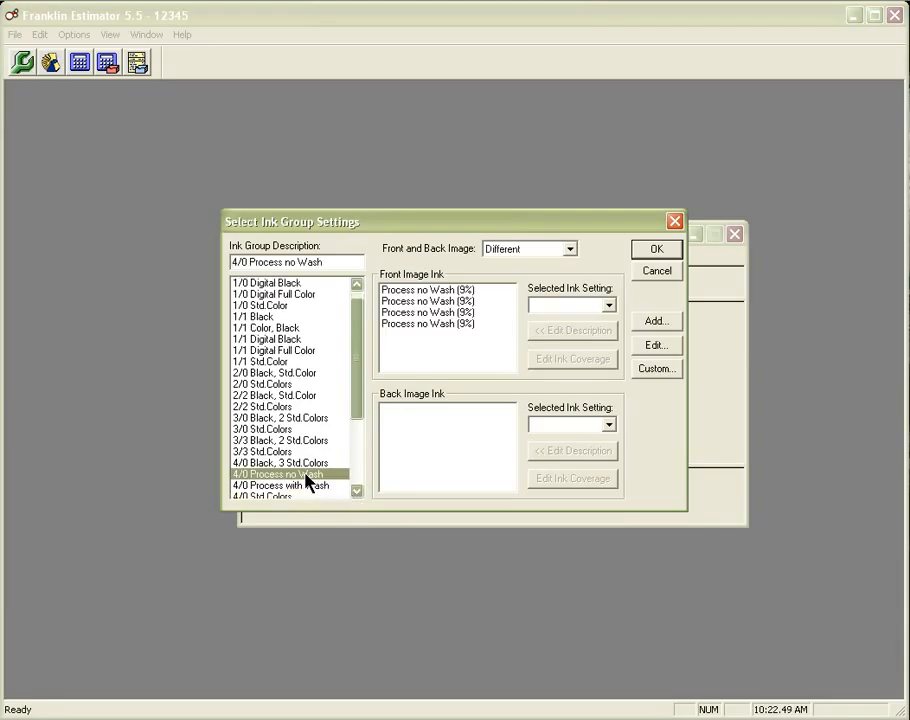
click(648, 255)
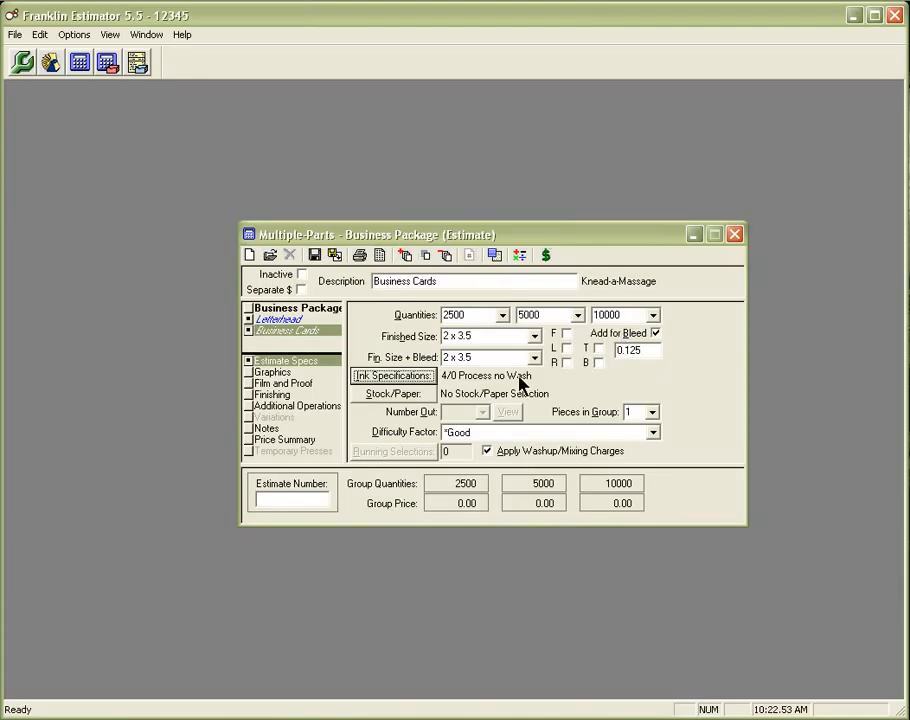
Filter the stock by size 8.5 x 11 and assign Digital Bond (Normal) as the Business Cards paper
click(418, 397)
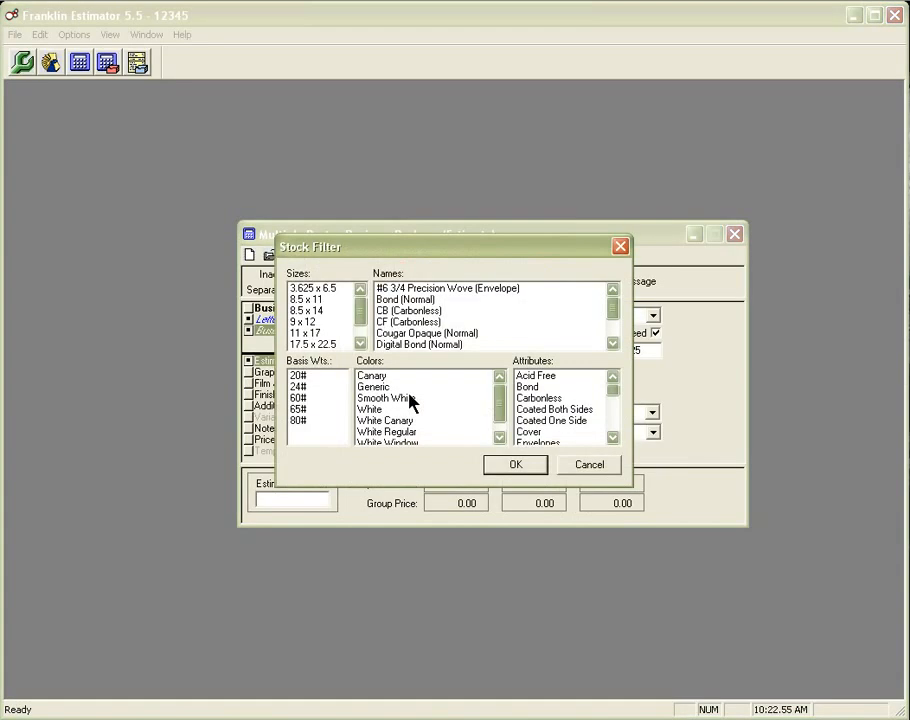
click(306, 299)
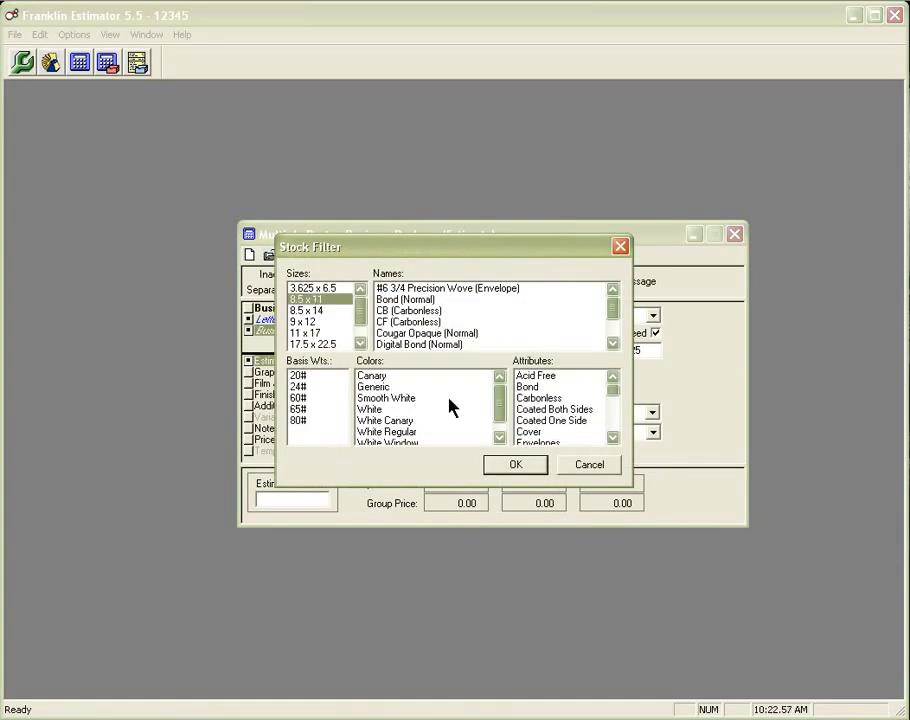
click(512, 466)
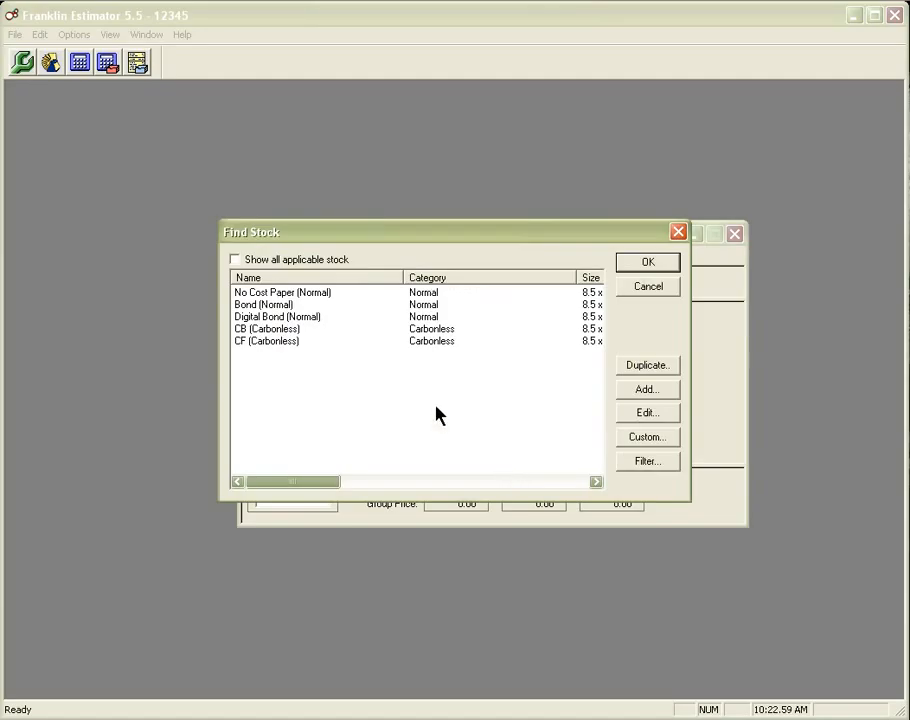
click(321, 326)
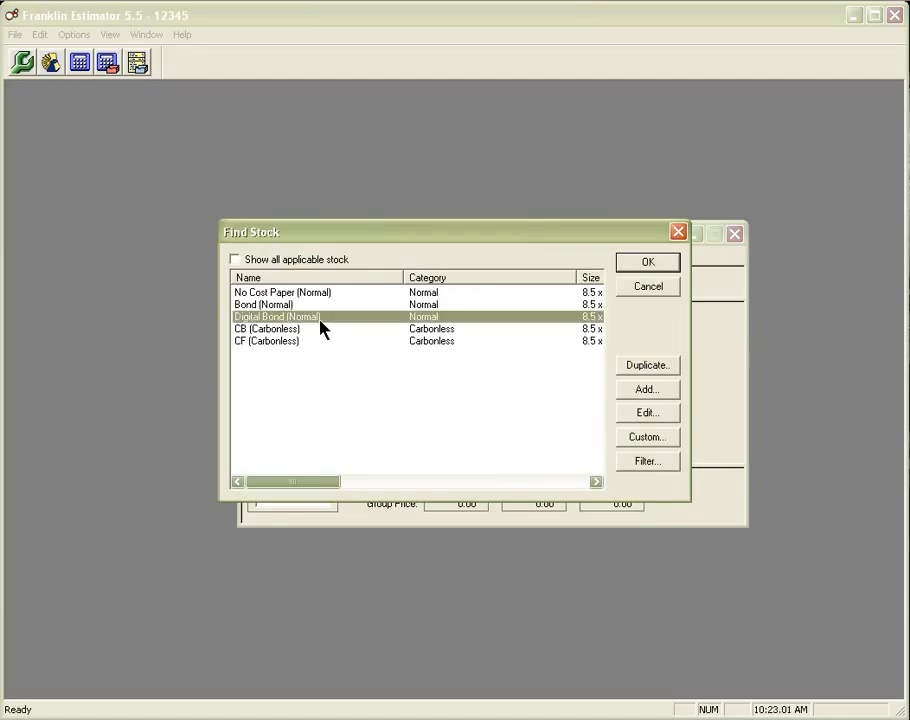
click(644, 266)
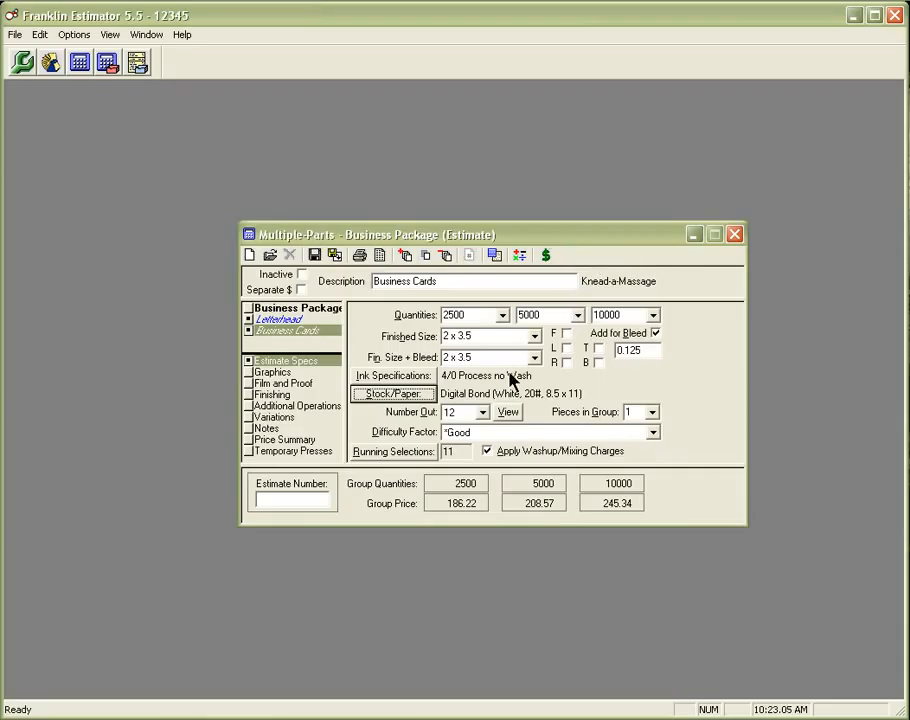
Examine the Number Out choices and the cutting layout for 12 business cards on the stock sheet
click(479, 412)
click(537, 398)
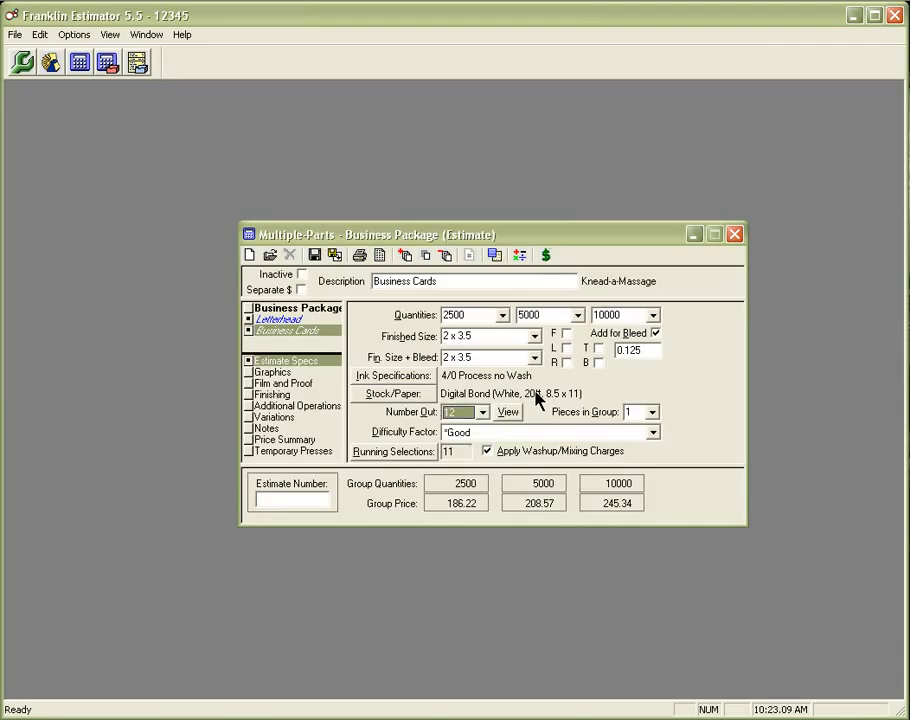
click(510, 414)
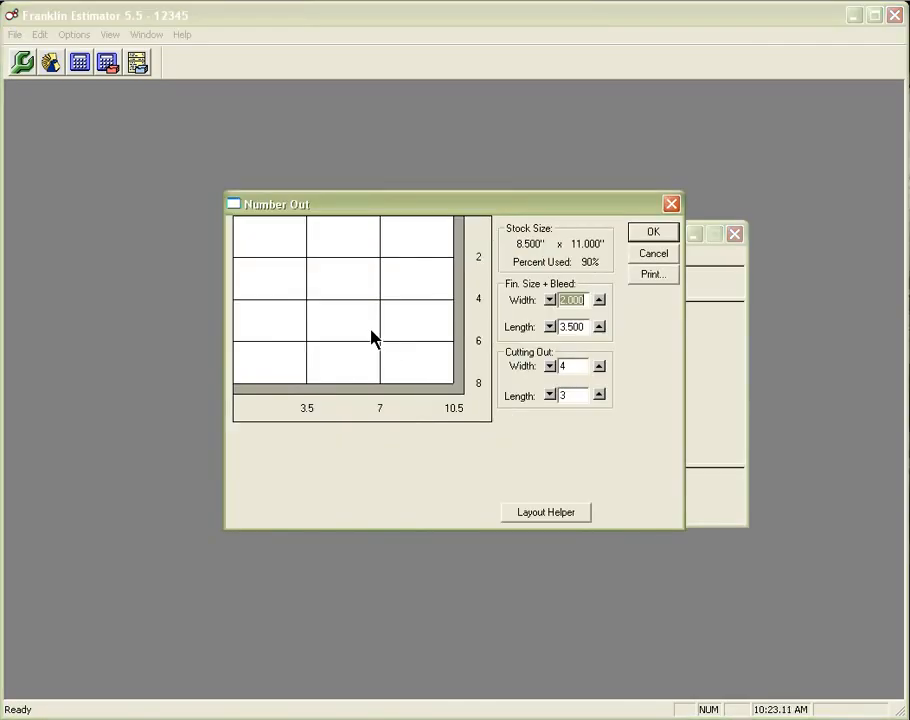
click(652, 232)
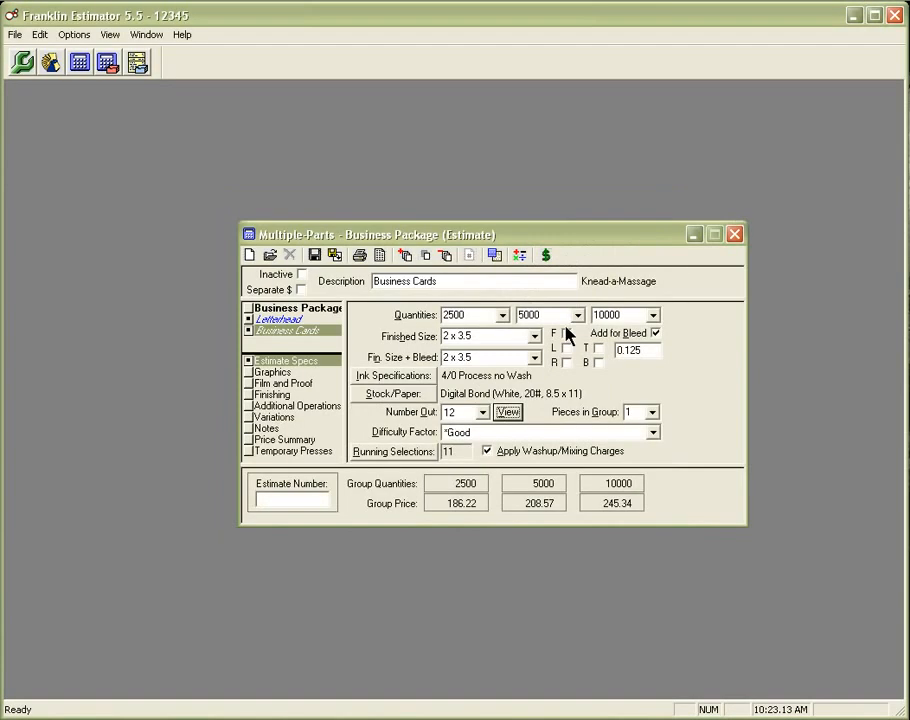
Try a Number Out of 10 for the Business Cards, view its cutting layout, and restore the value to 12
click(483, 415)
click(474, 427)
click(509, 413)
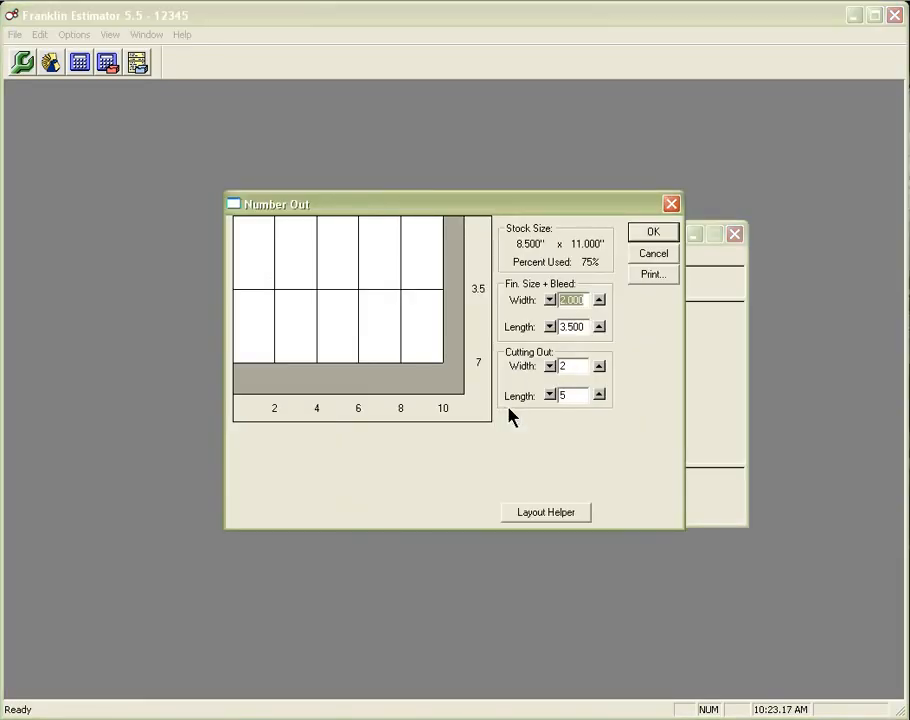
click(641, 237)
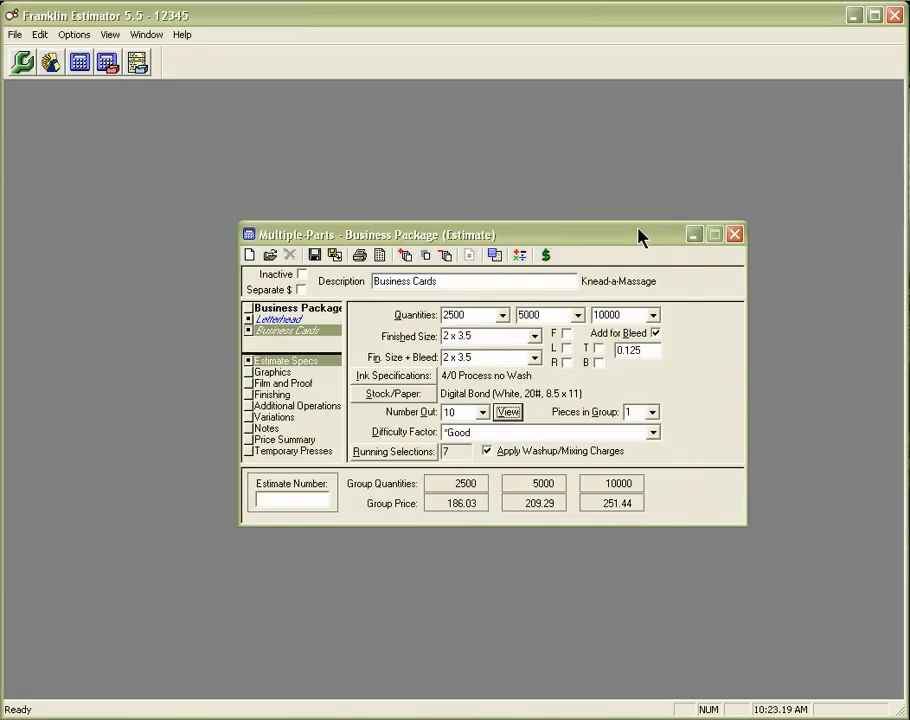
click(482, 412)
click(470, 429)
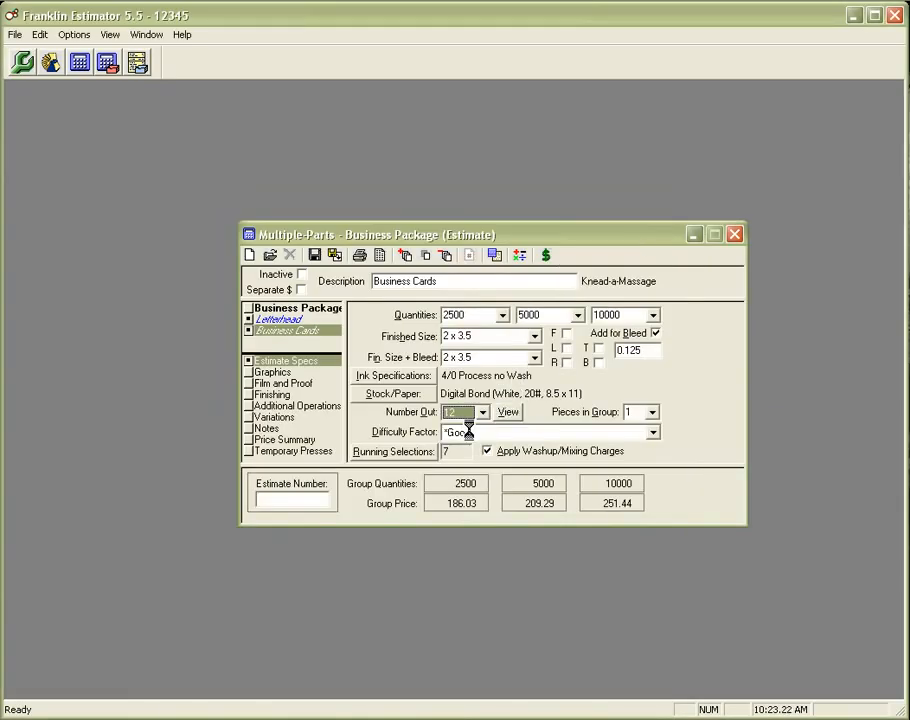
Lock the 12up 'Ryobi' CTP Poly running selection for the 2500, 5000 and 10000 quantities and save the estimate
click(393, 452)
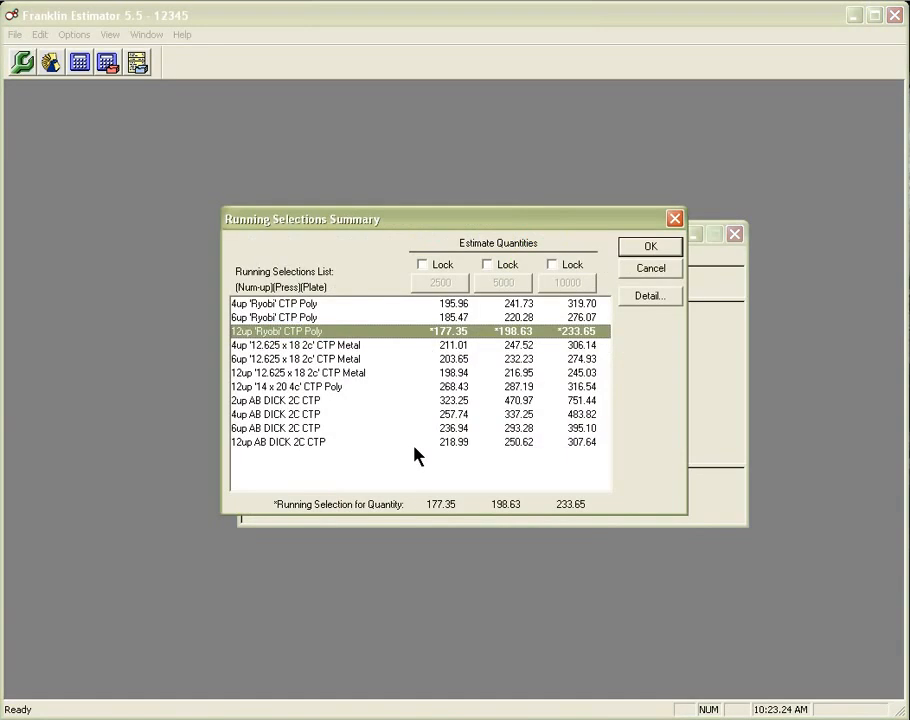
click(421, 265)
click(487, 265)
click(552, 264)
click(645, 247)
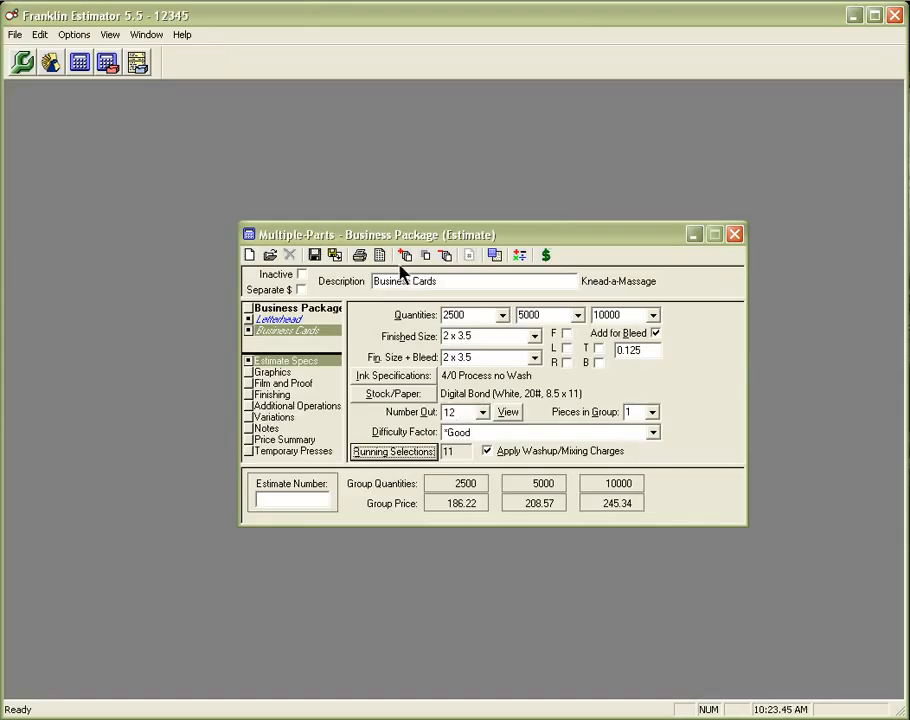
click(314, 256)
Open the Film and Proof section of the Letterhead group, and return to the Business Cards group
click(295, 320)
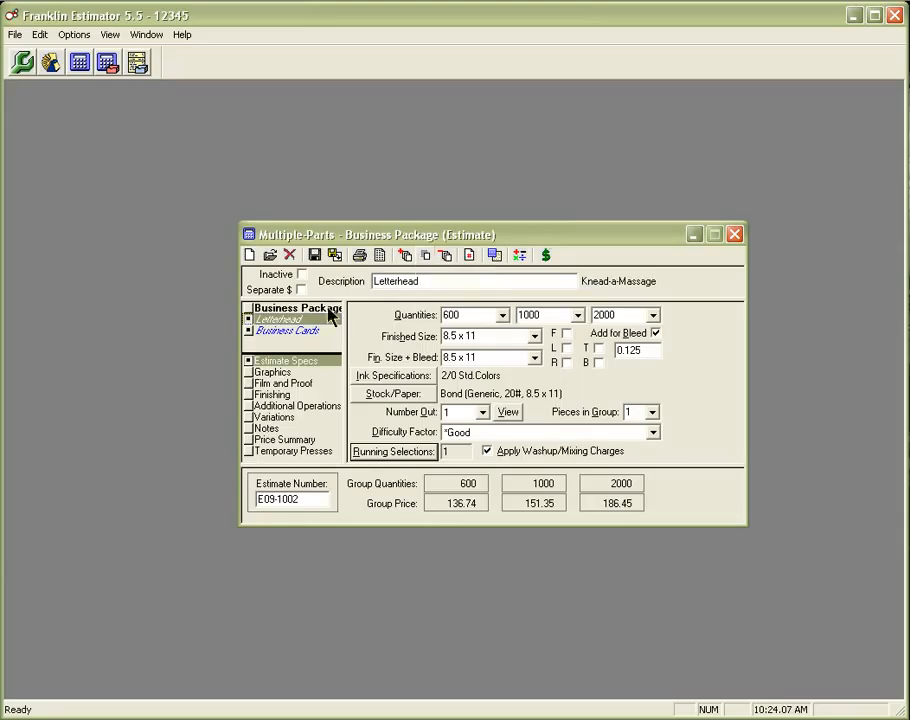
click(288, 386)
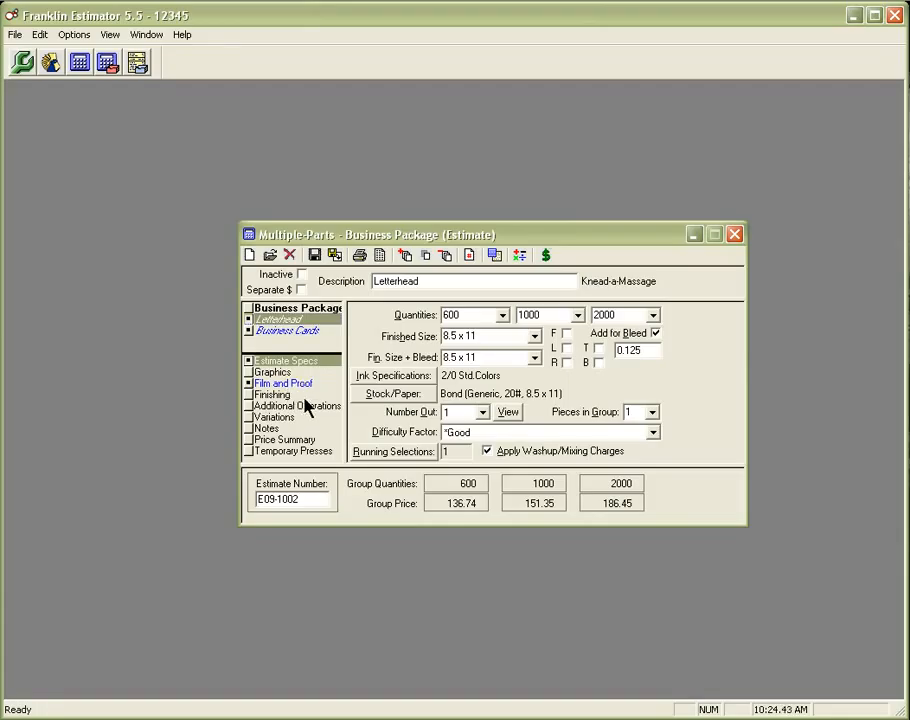
click(285, 332)
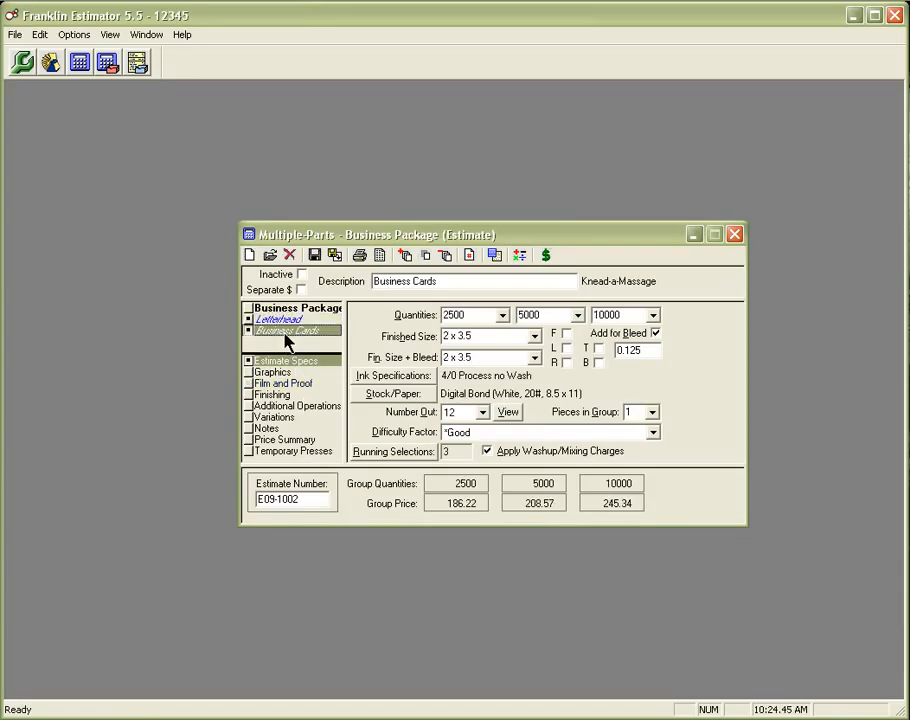